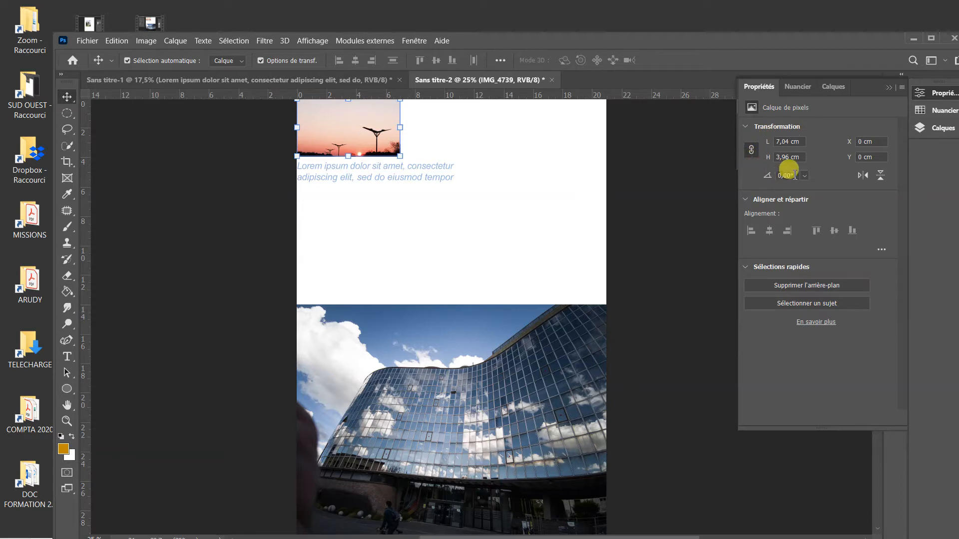
Set the sunset photo's width to 5 cm with its proportions linked.
left_click(767, 142)
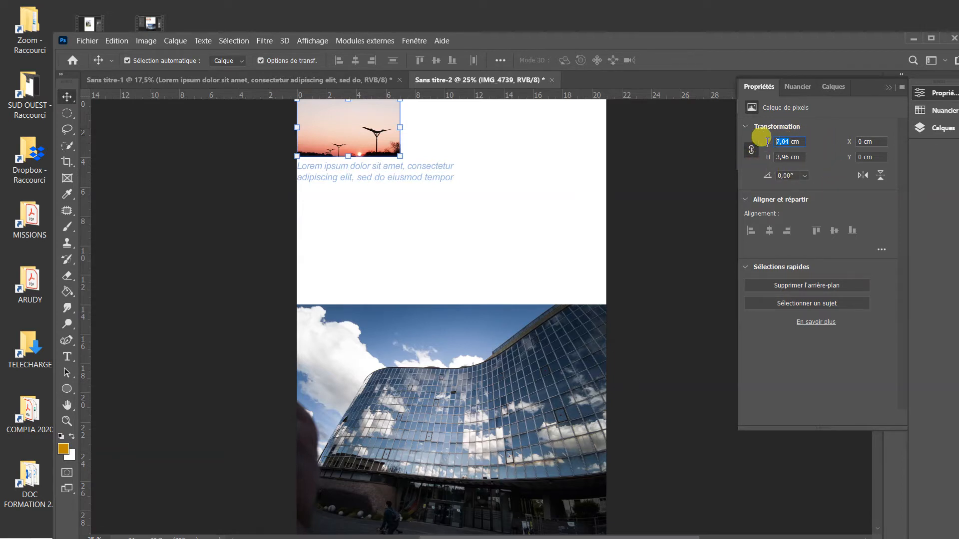
type("5")
key("Down")
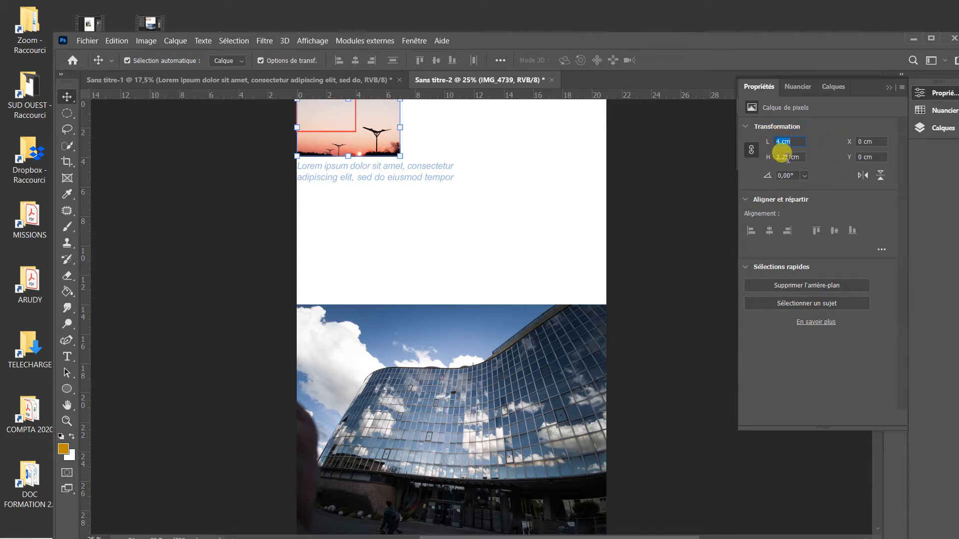
left_click(782, 142)
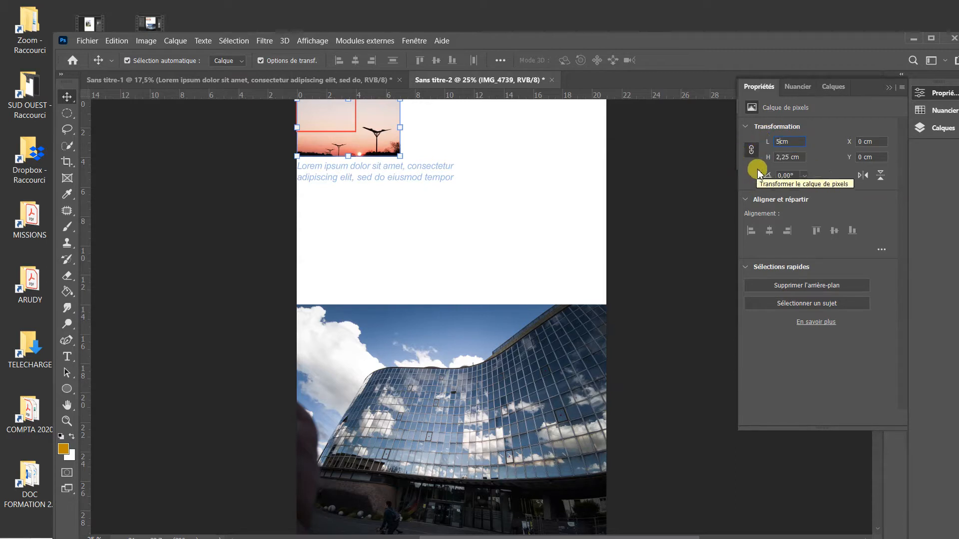
key("Return")
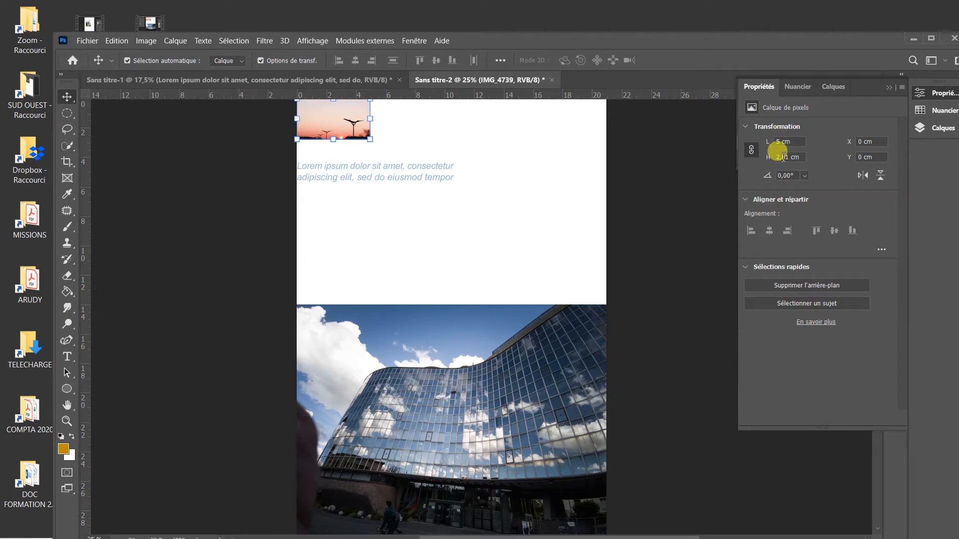
left_click(752, 149)
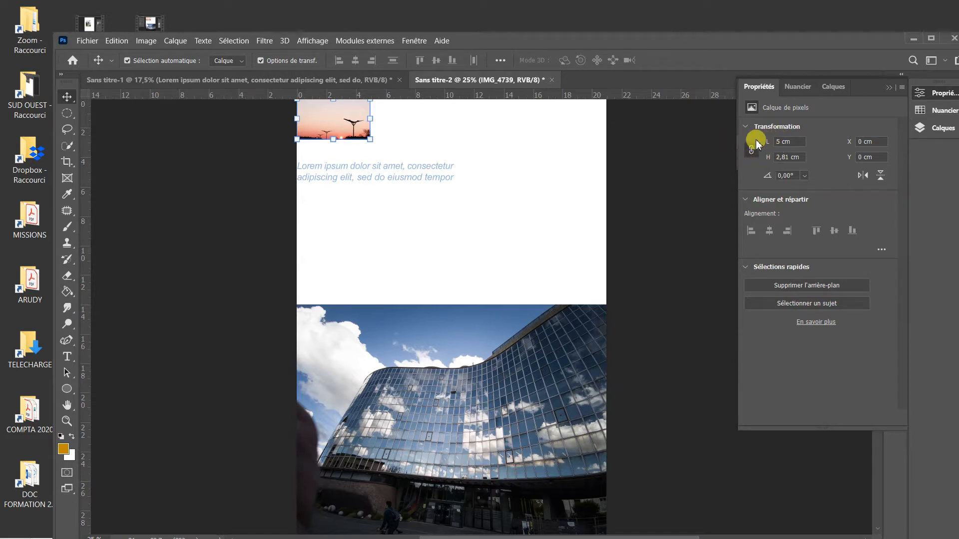
Try a -30° rotation on the sunset photo and undo it.
left_click(805, 176)
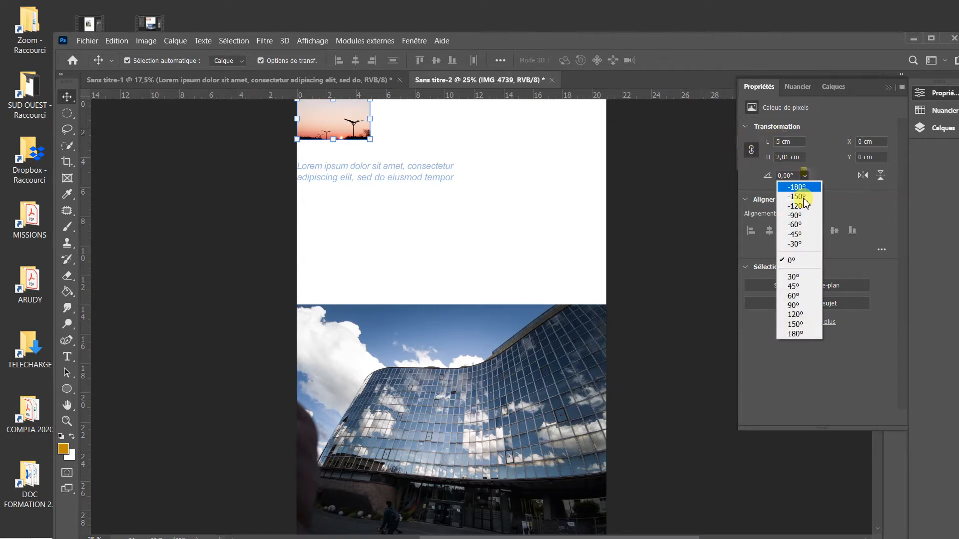
left_click(797, 244)
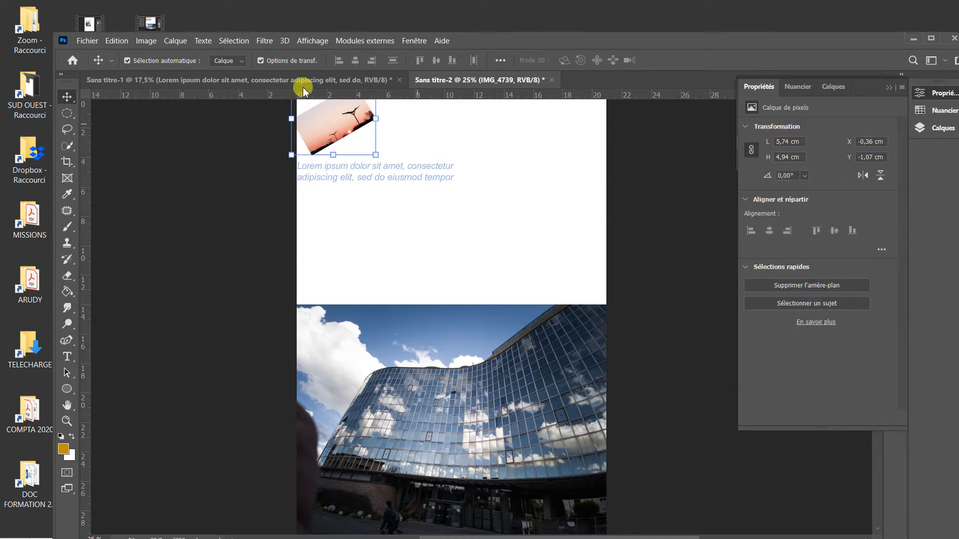
left_click(116, 40)
left_click(153, 52)
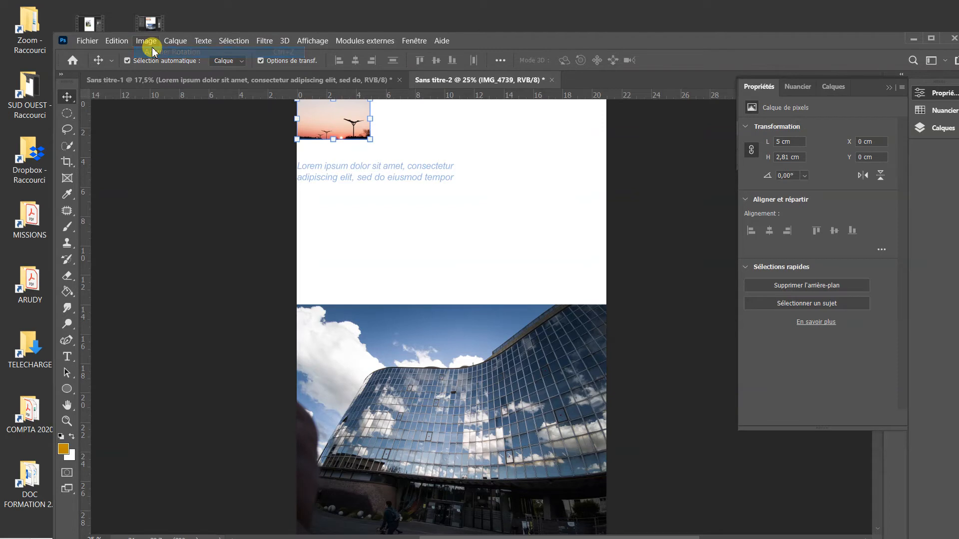
Duplicate the sunset photo twice in a row across the page, with the copies at about X 6.8 cm and X 13.6 cm.
left_click(464, 213)
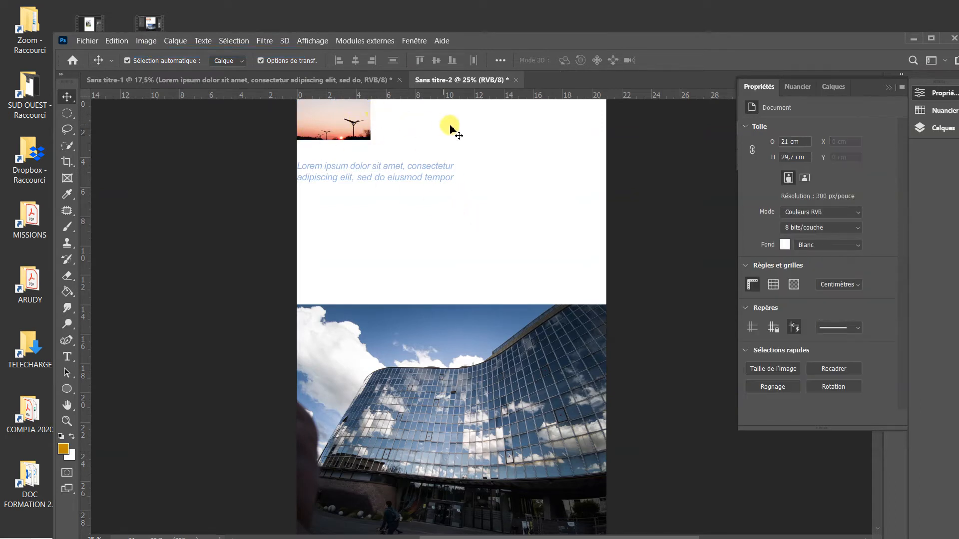
left_click(342, 117)
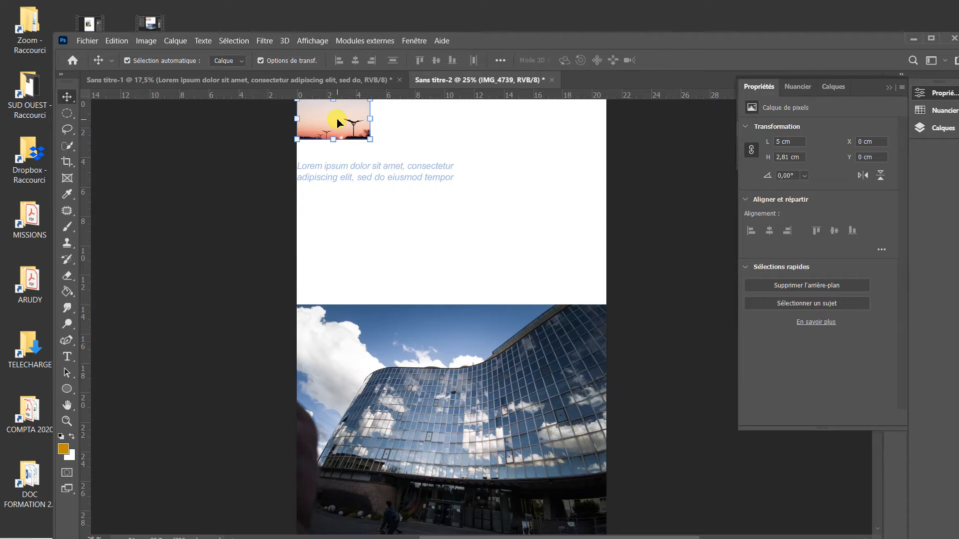
left_click_drag(337, 122, 533, 124, "alt")
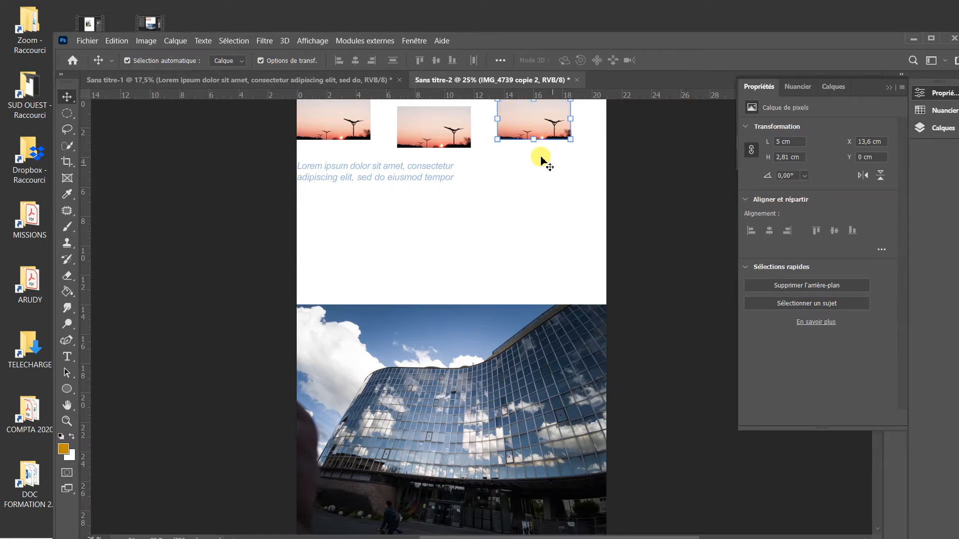
Select all three sunset photos and align their top edges.
left_click(488, 232)
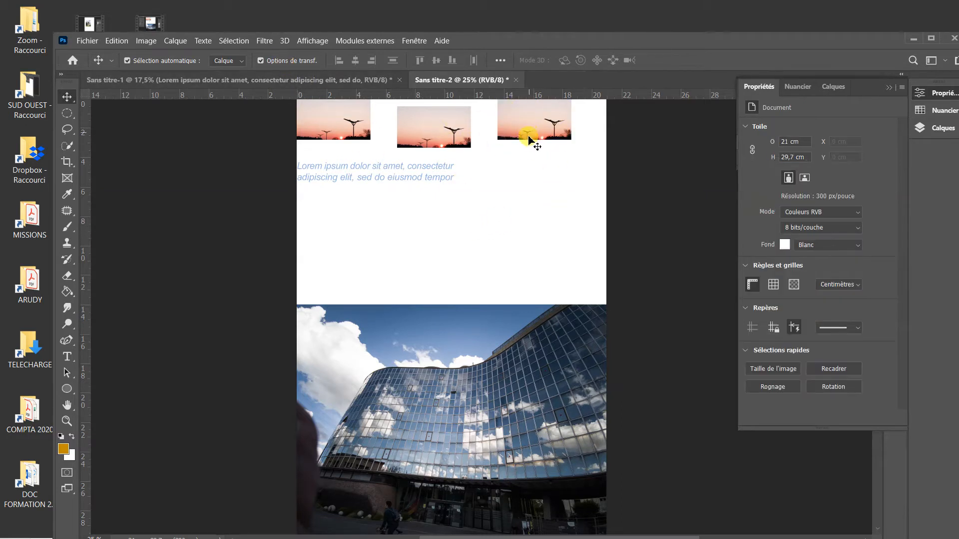
left_click_drag(579, 148, 274, 125)
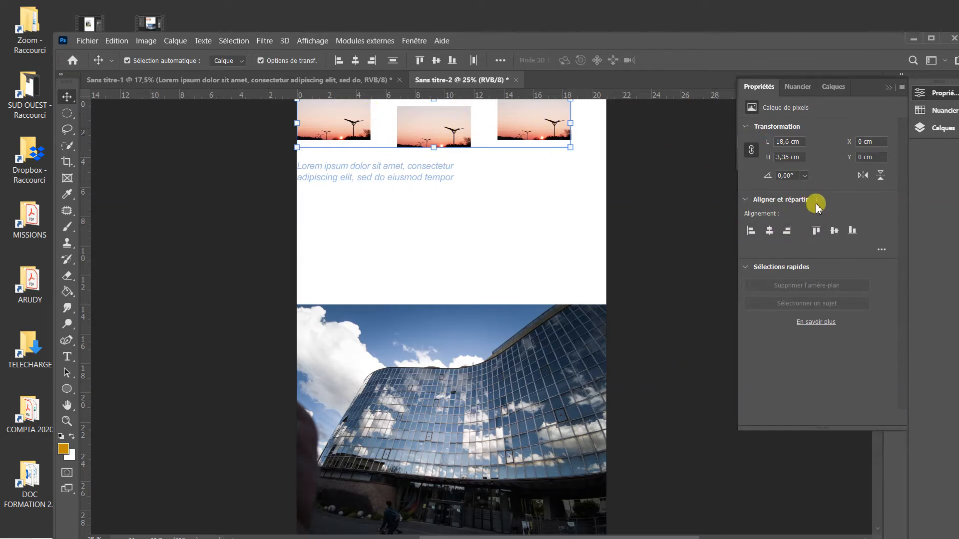
left_click(816, 231)
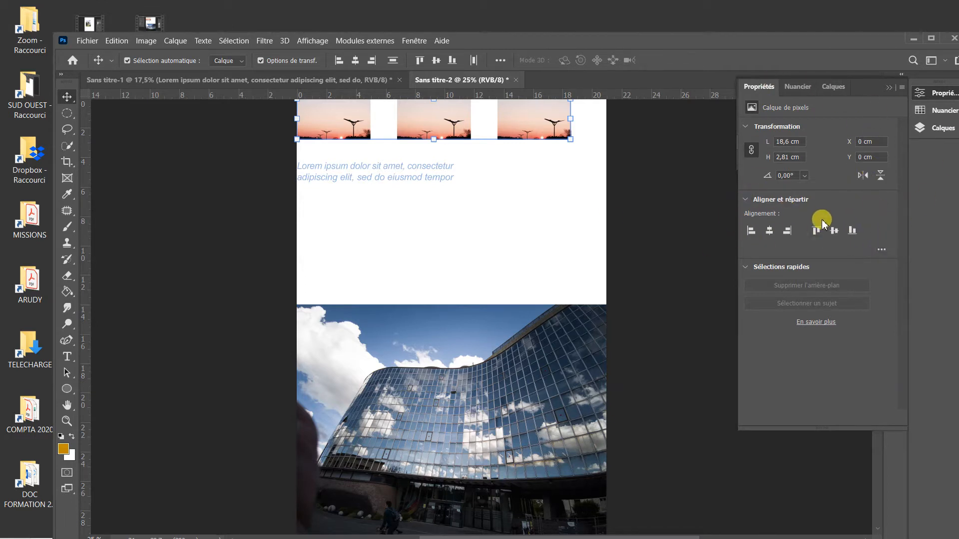
Examine the additional distribution and spacing options available for the three selected photos.
left_click(881, 252)
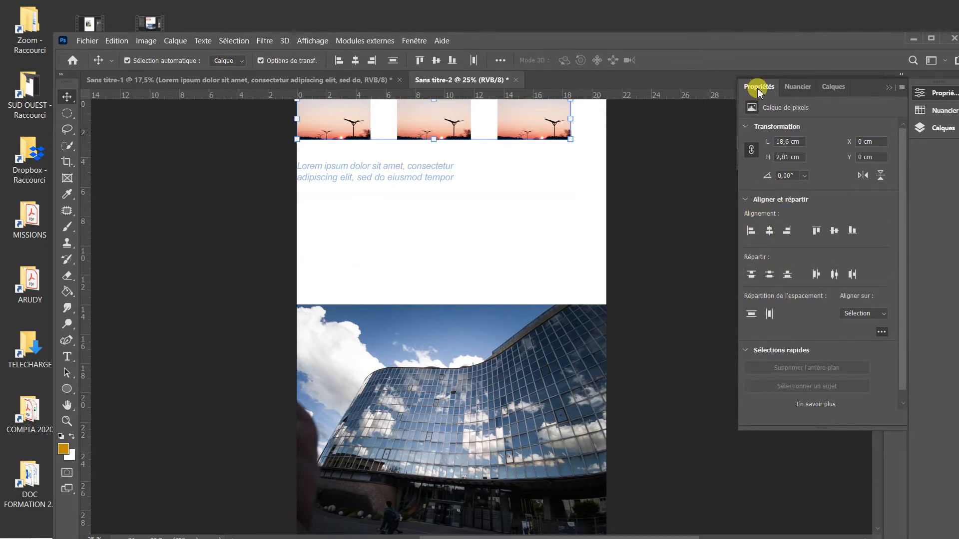
left_click(746, 200)
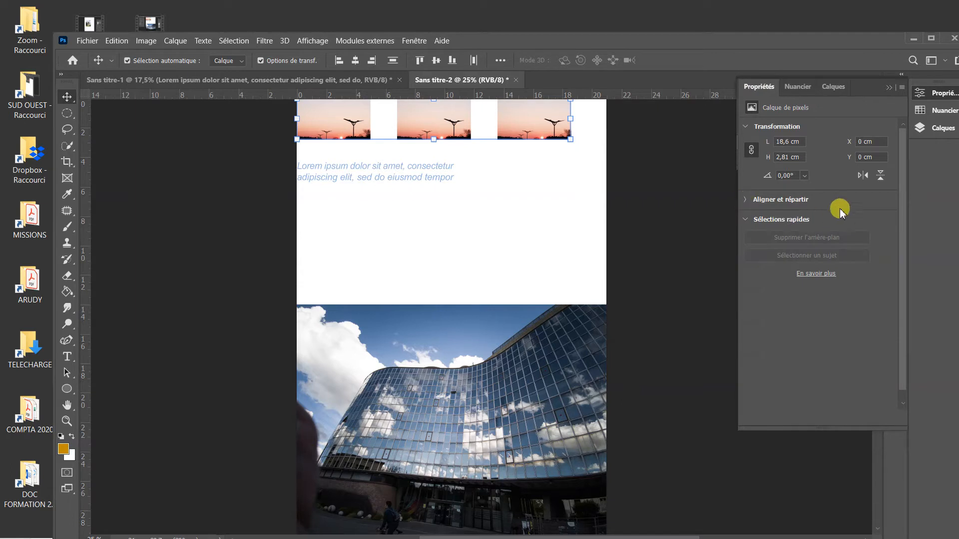
left_click(747, 199)
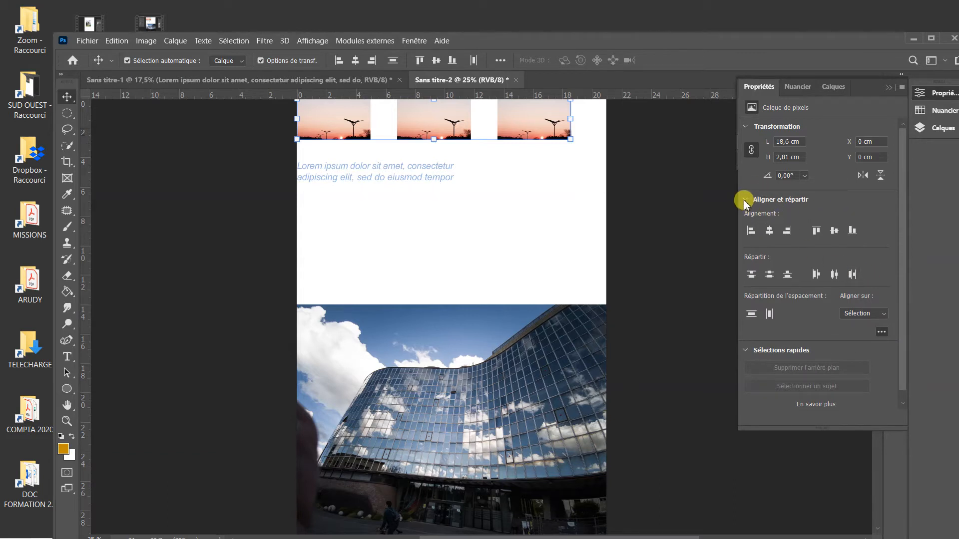
left_click(881, 332)
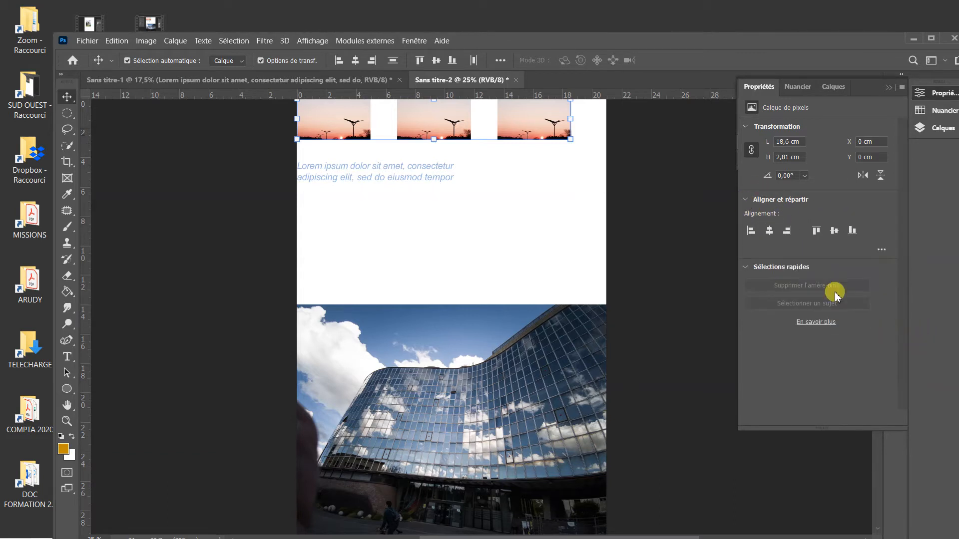
Select the two sunset copies individually to examine their transform and alignment properties, and collapse the alignment options.
left_click(542, 190)
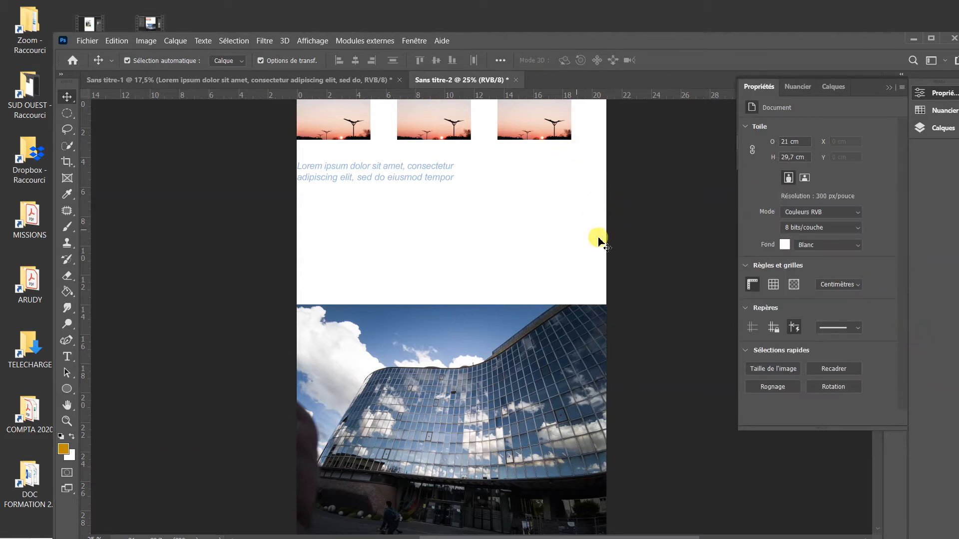
left_click(524, 121)
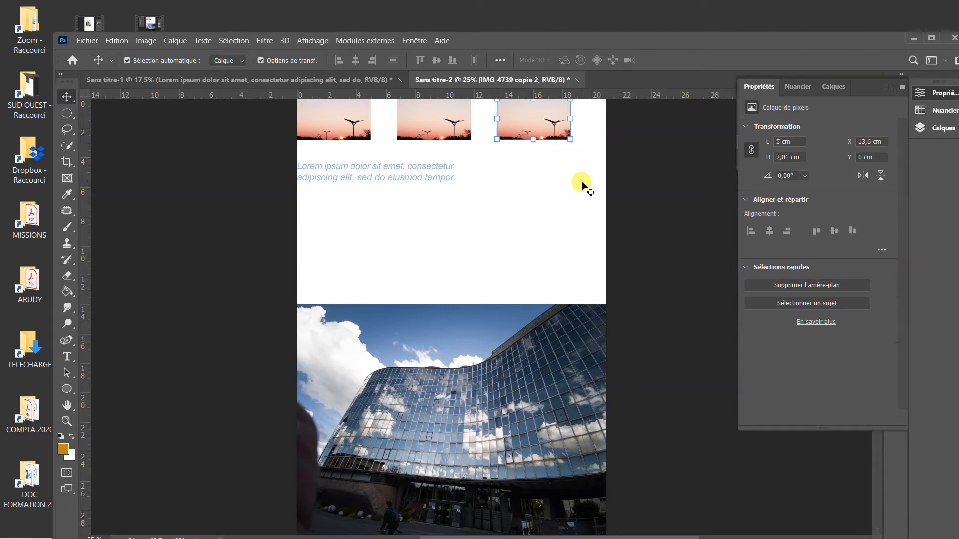
left_click(451, 118)
left_click(551, 132)
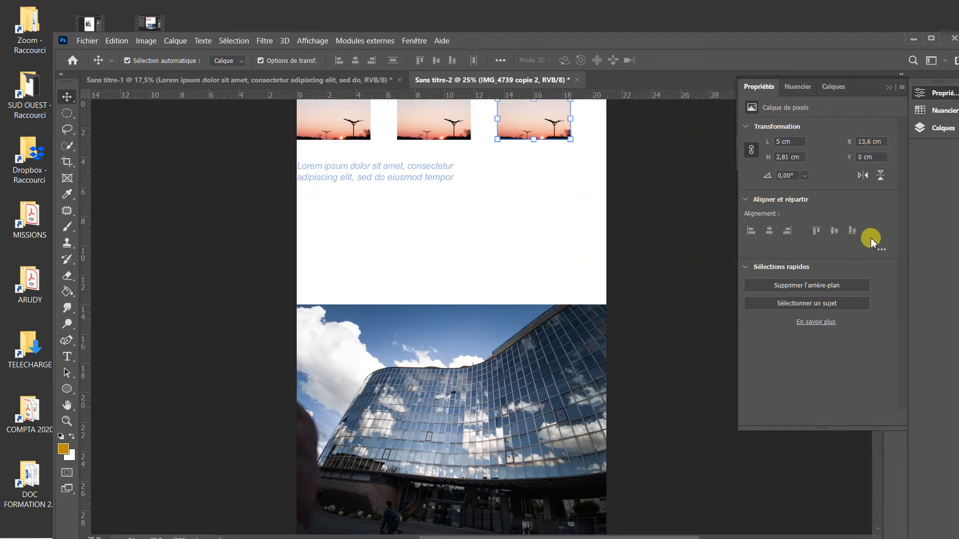
left_click(456, 124)
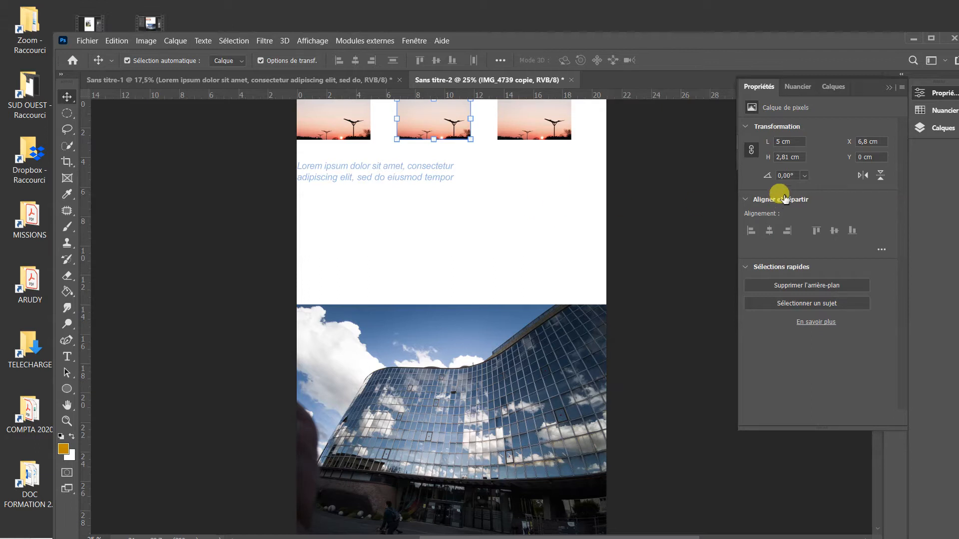
left_click(746, 200)
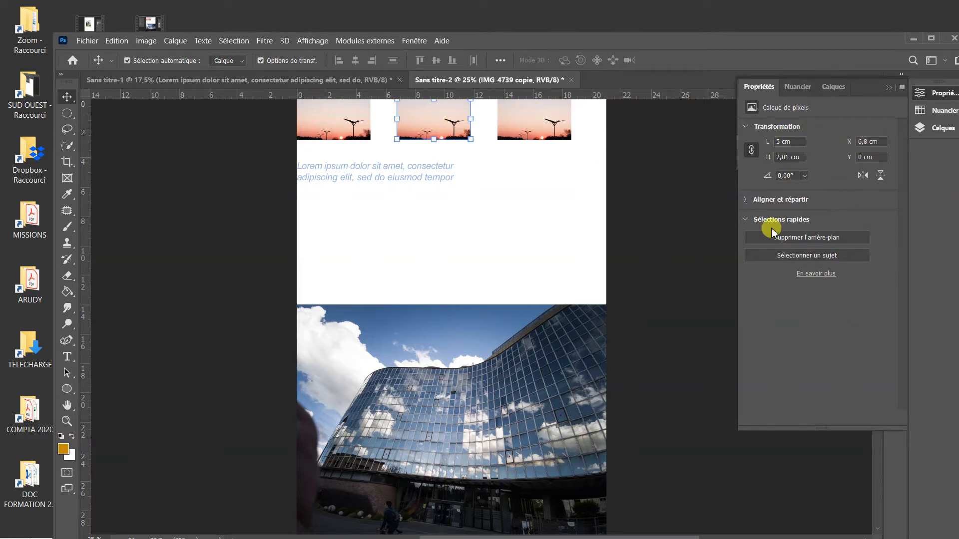
Select the building photo and examine its embedded smart object properties and its layer IMG_4970.
left_click(499, 222)
left_click(557, 322)
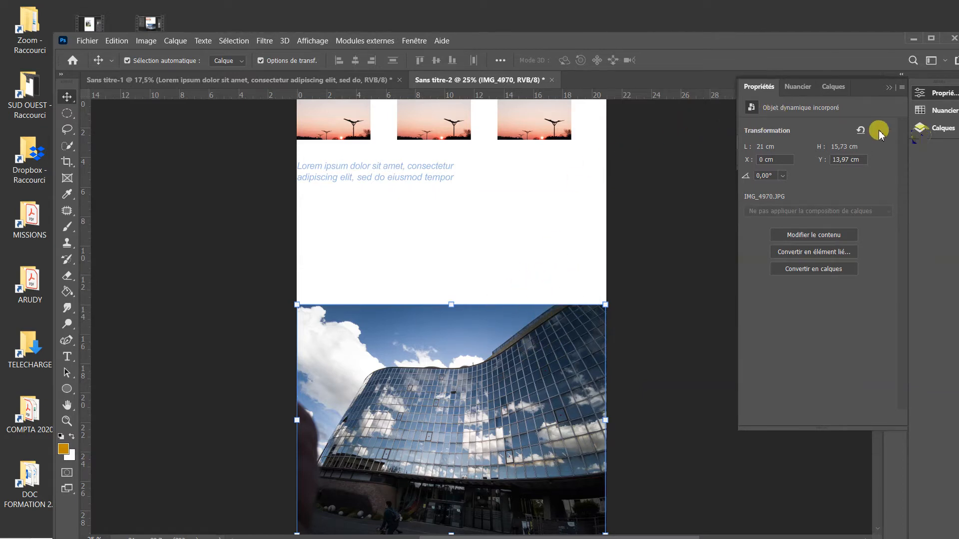
left_click(938, 129)
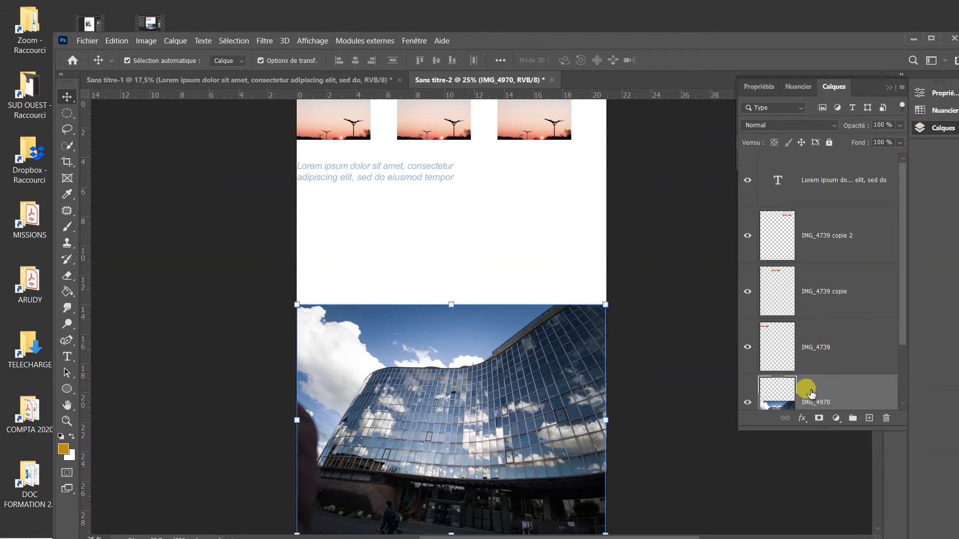
left_click_drag(909, 311, 908, 368)
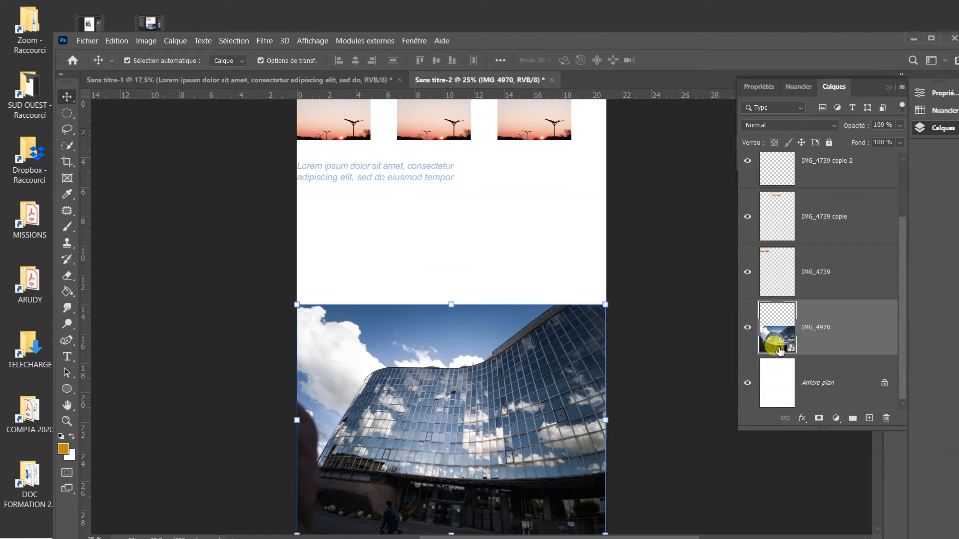
left_click(430, 231)
left_click(82, 41)
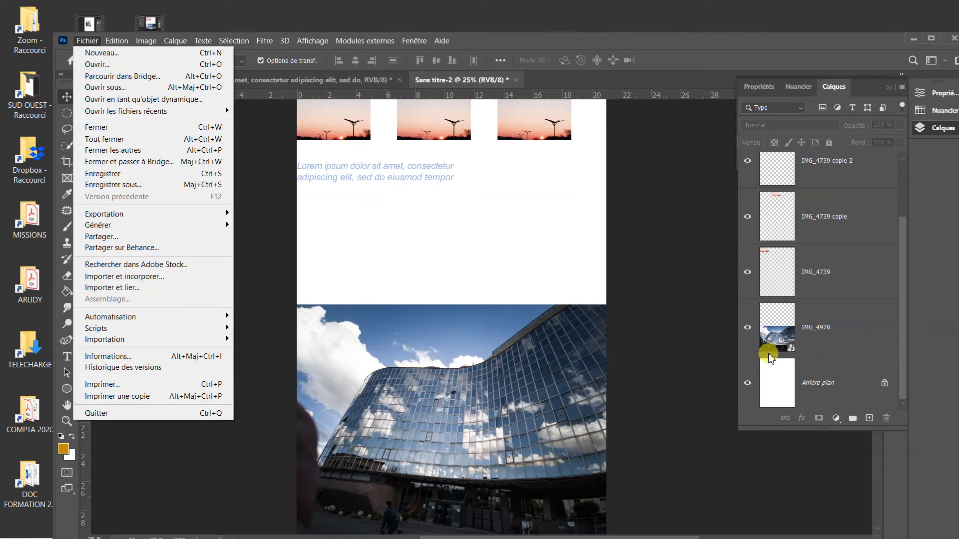
left_click(826, 344)
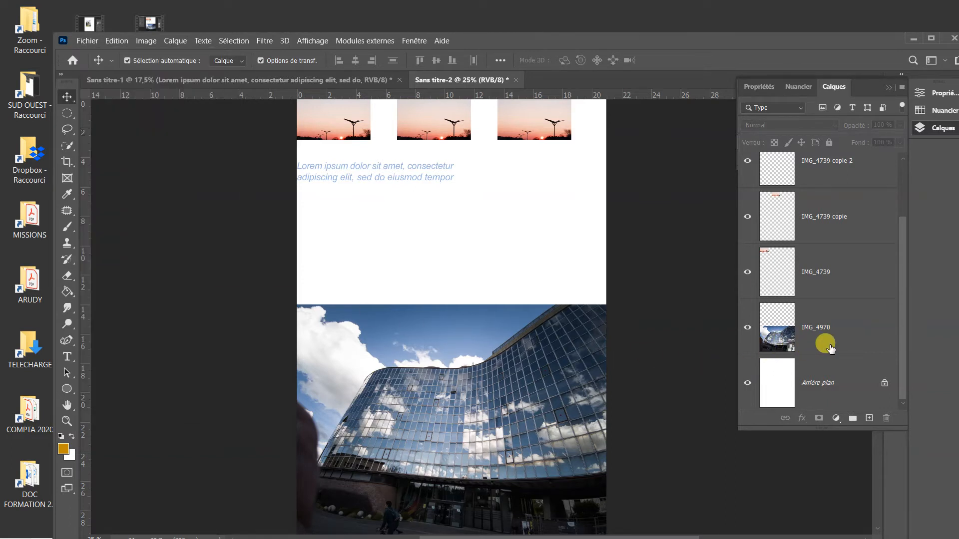
Select the building photo and open the contents of its smart object IMG_4970 for editing.
left_click(520, 259)
left_click(534, 340)
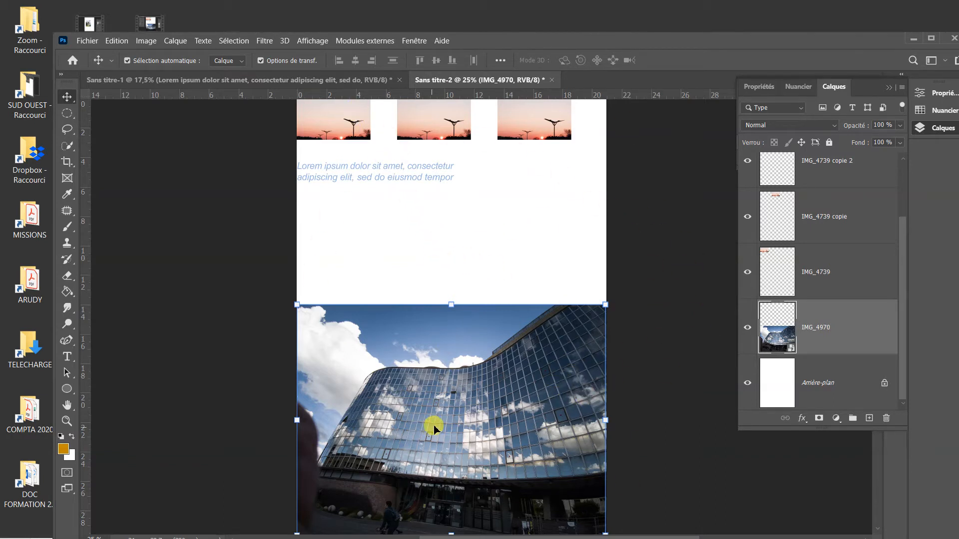
left_click(759, 88)
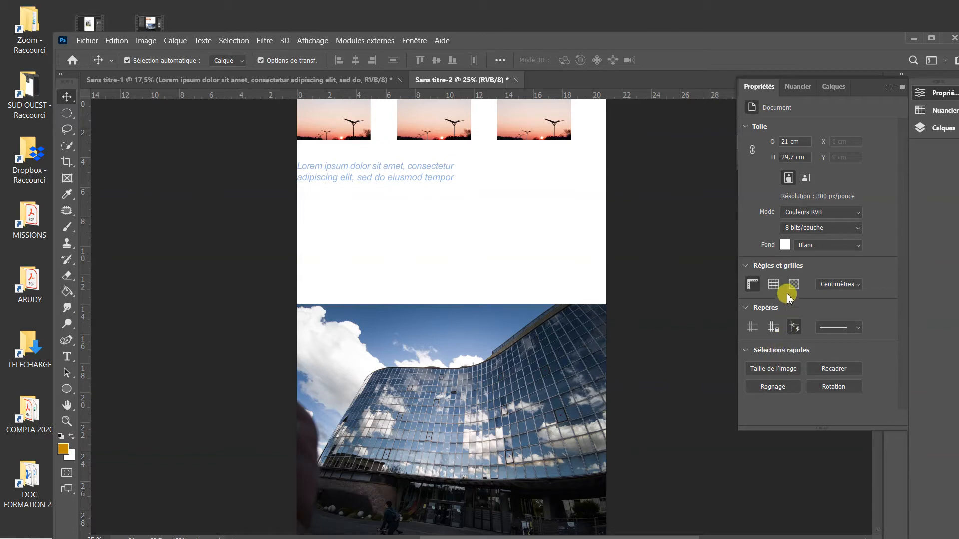
left_click(464, 323)
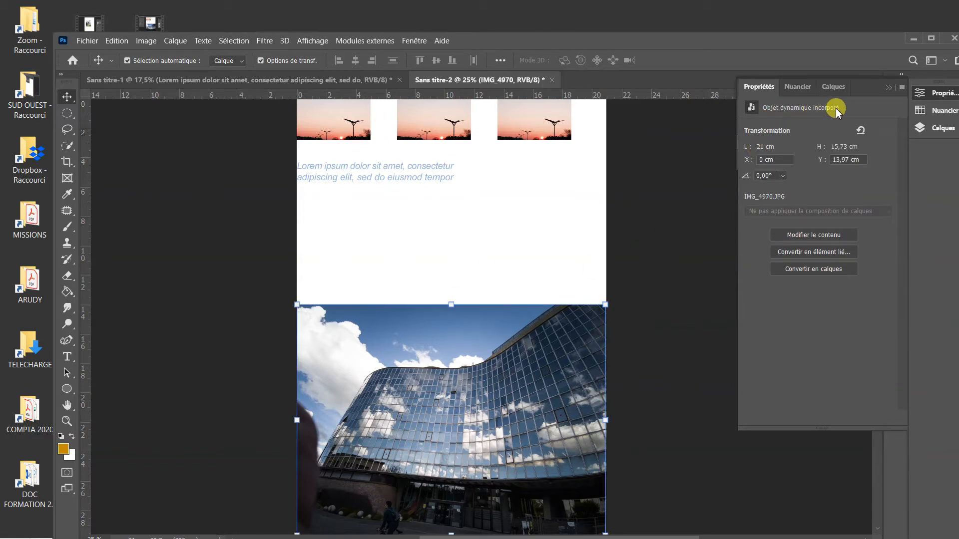
left_click(809, 236)
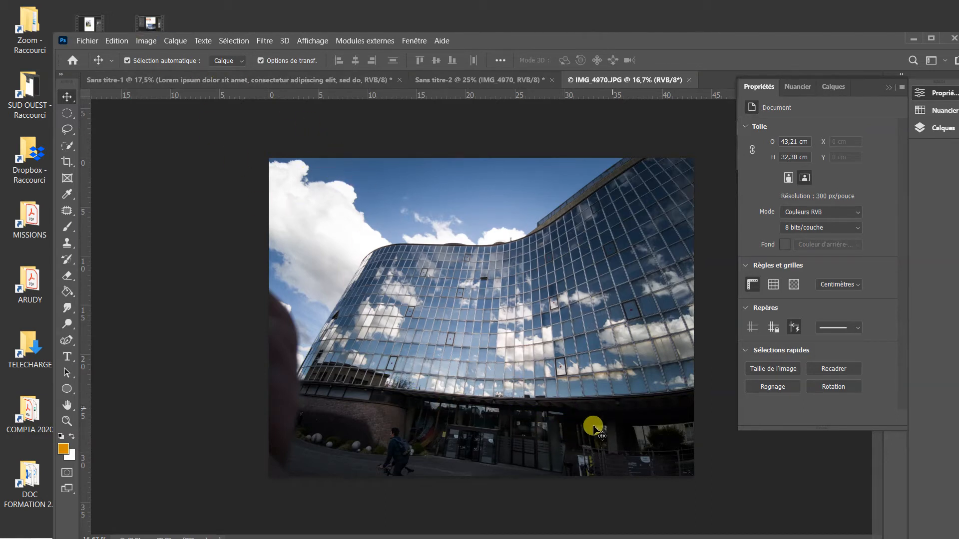
Brighten the opened building photo with a Levels adjustment, setting the midtone input level to 1,23.
left_click(144, 41)
mouse_move(154, 72)
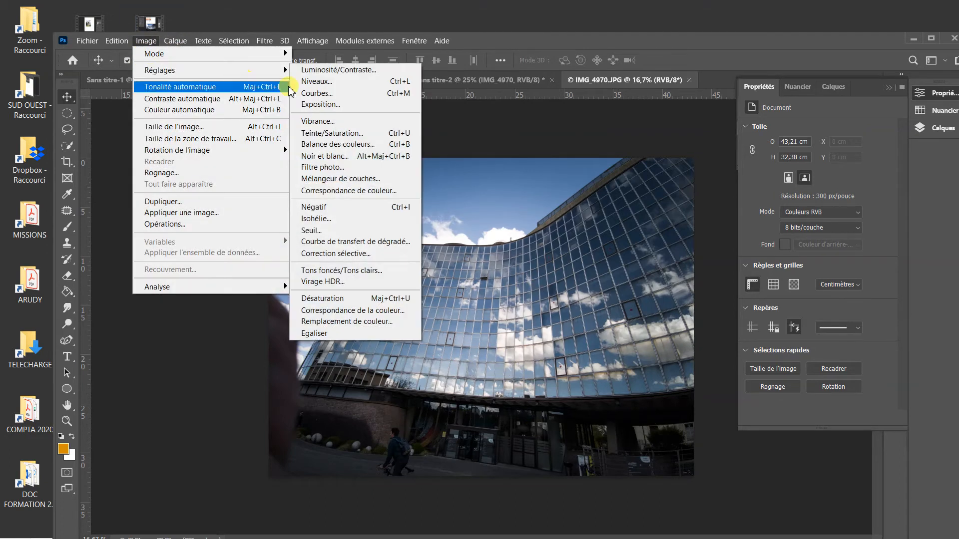
left_click(324, 81)
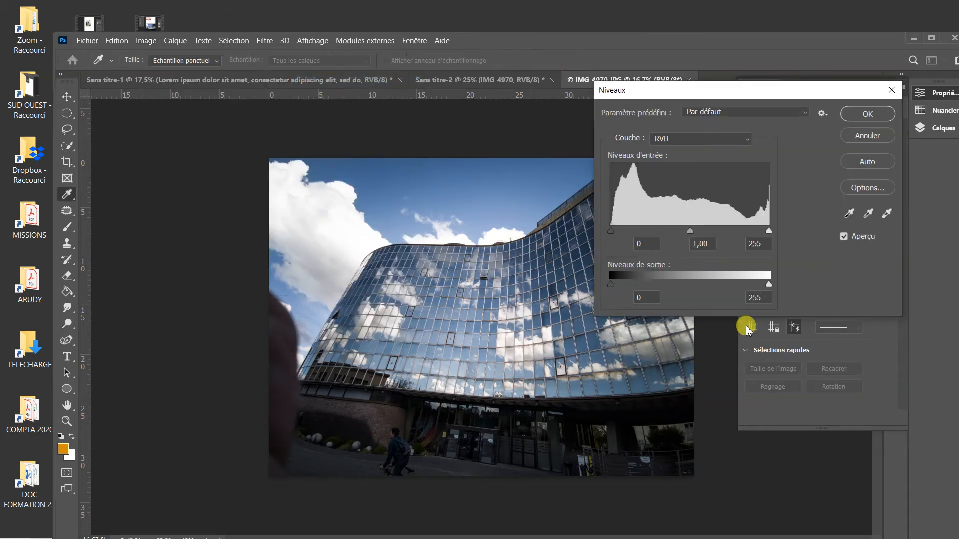
left_click_drag(690, 233, 675, 234)
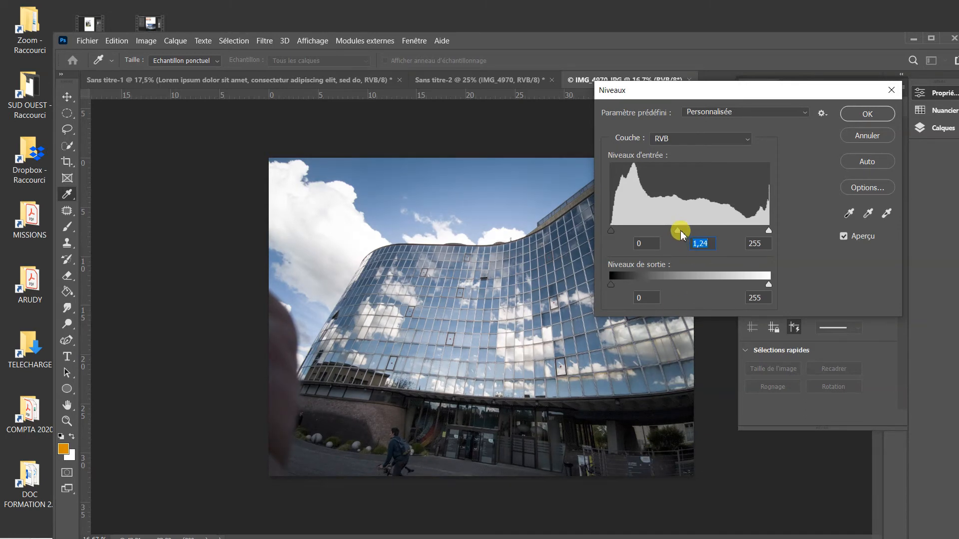
left_click_drag(678, 235, 680, 233)
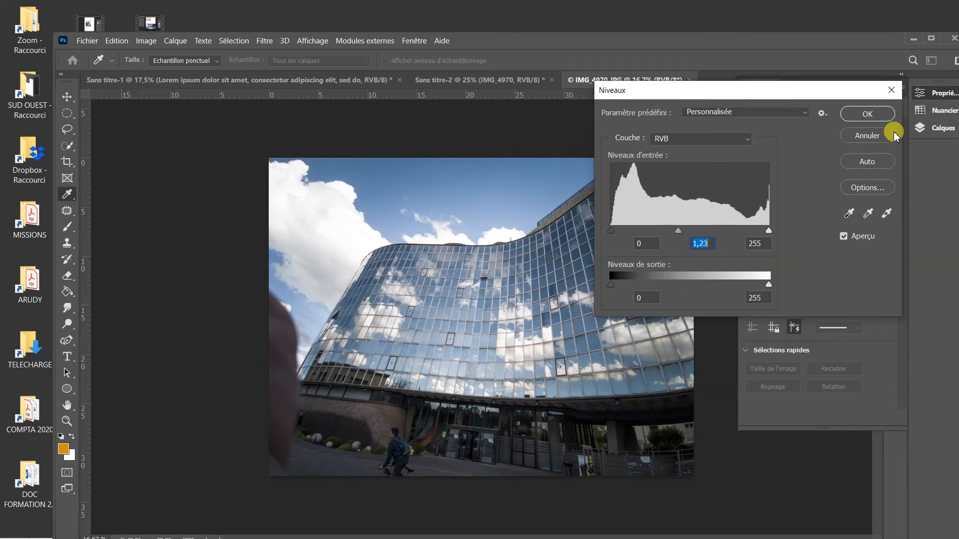
left_click(868, 114)
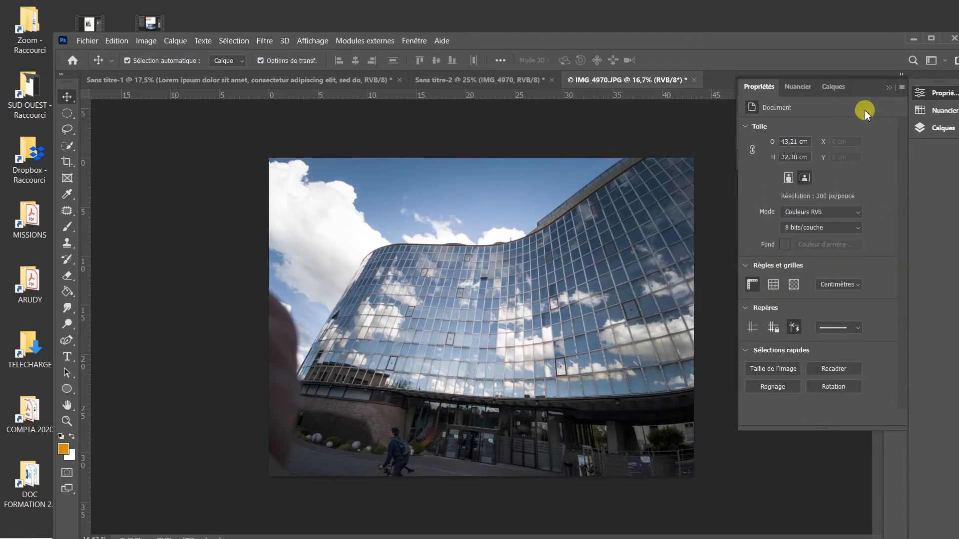
Save the edited smart object contents and return to the Sans titre-2 document to view the building photo.
left_click(89, 41)
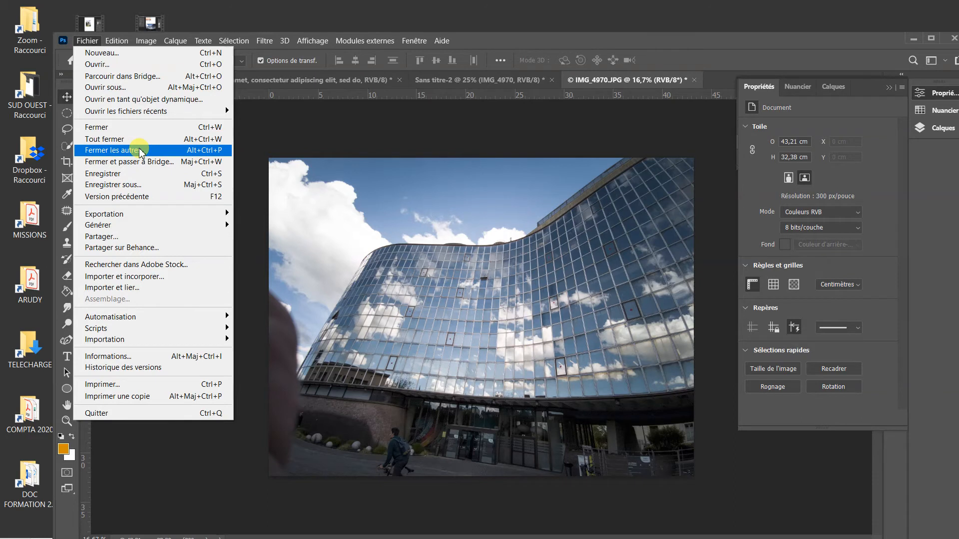
left_click(127, 174)
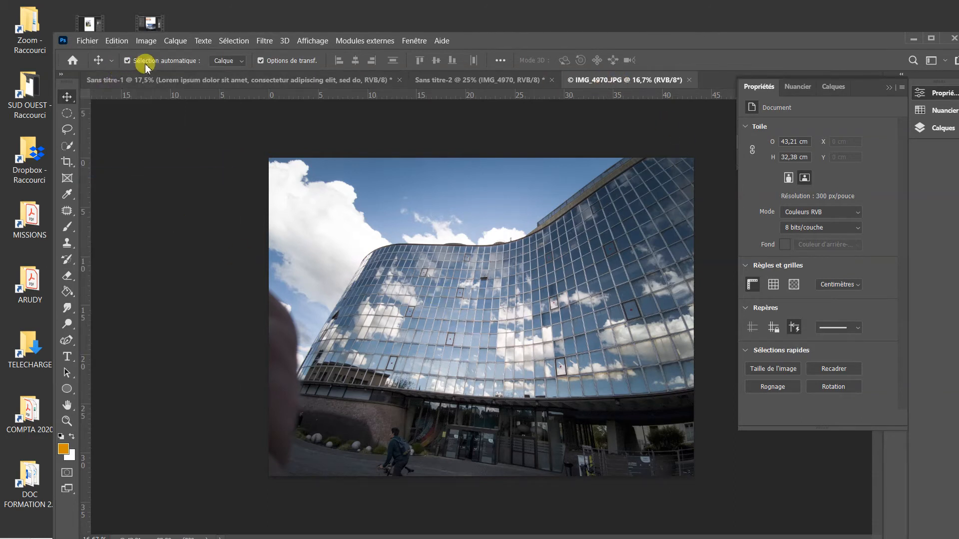
left_click(130, 80)
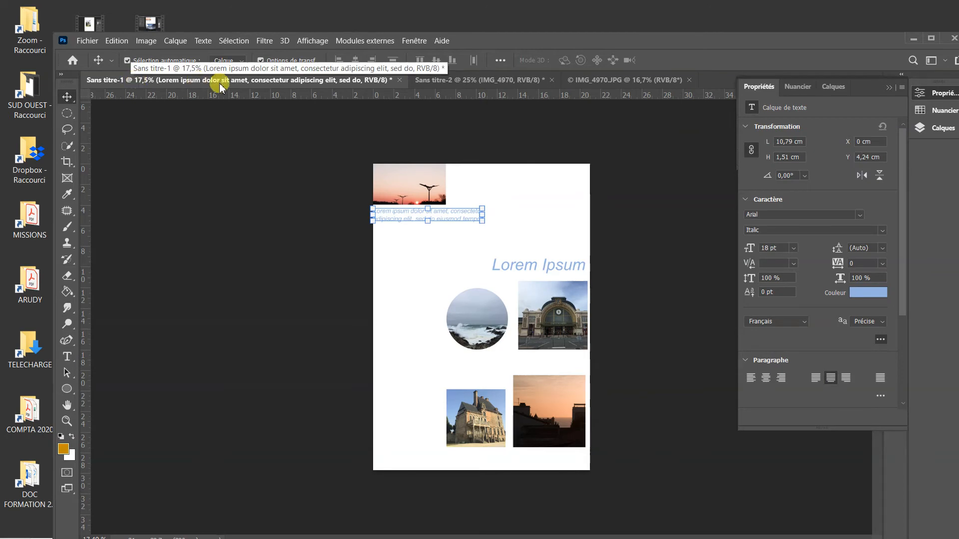
left_click(456, 80)
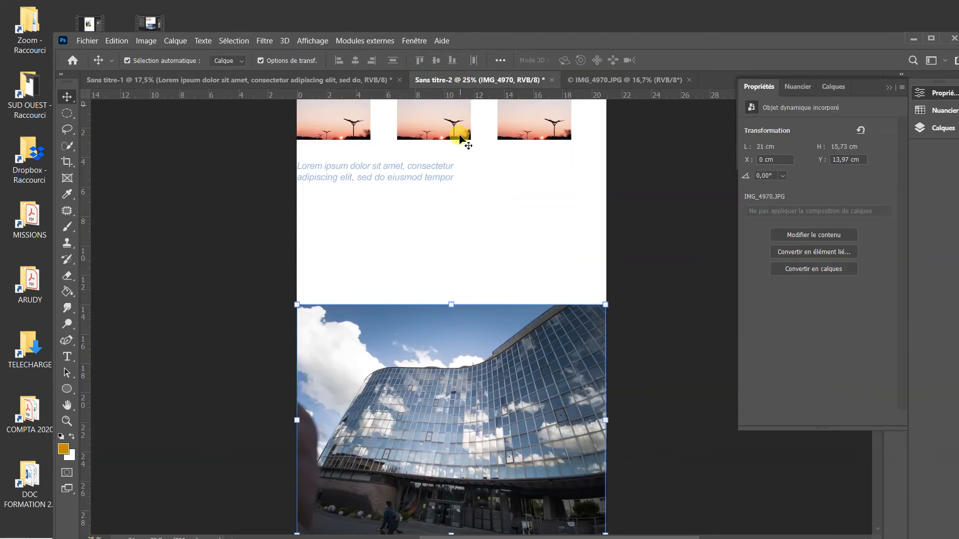
scroll(453, 407, "down", 3)
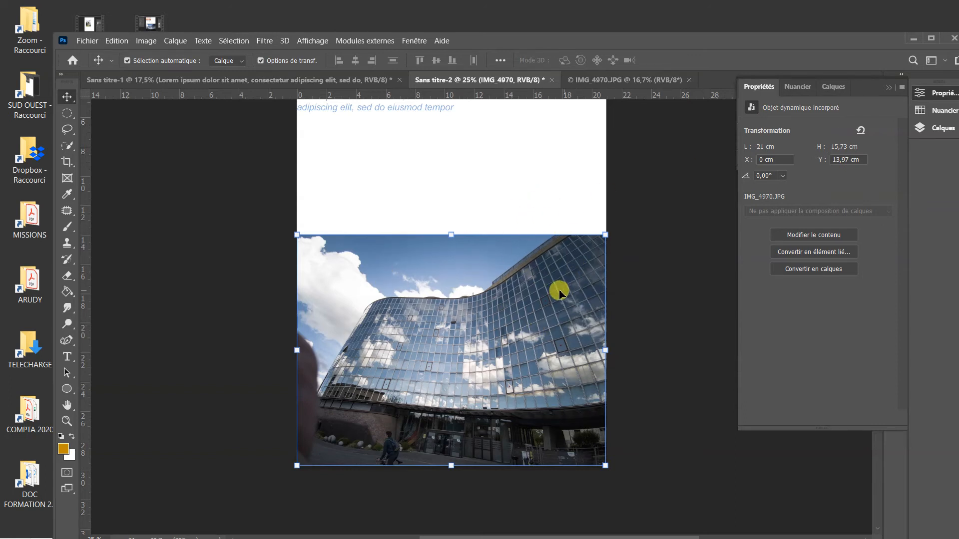
Convert the building photo's embedded smart object into a regular pixel layer and deselect it.
left_click(807, 270)
left_click(439, 224)
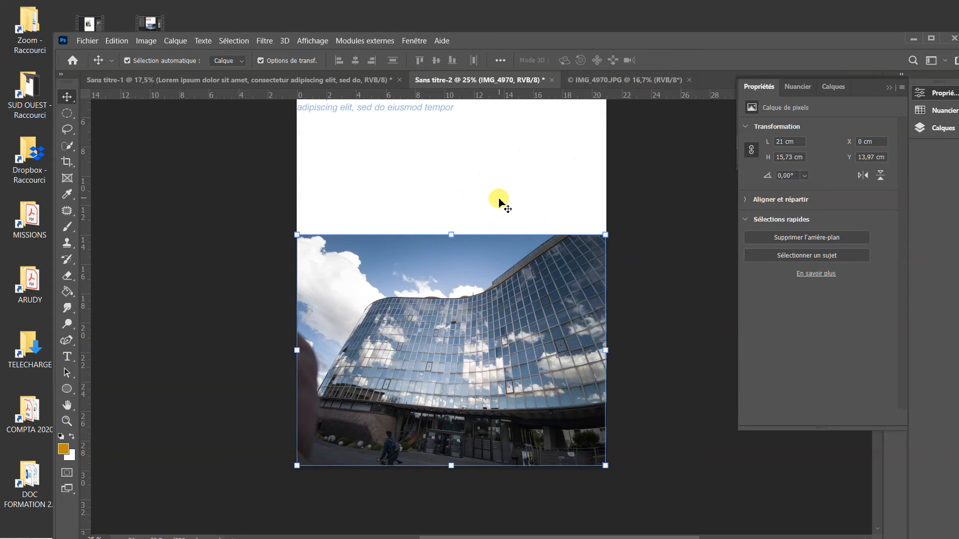
left_click(500, 214)
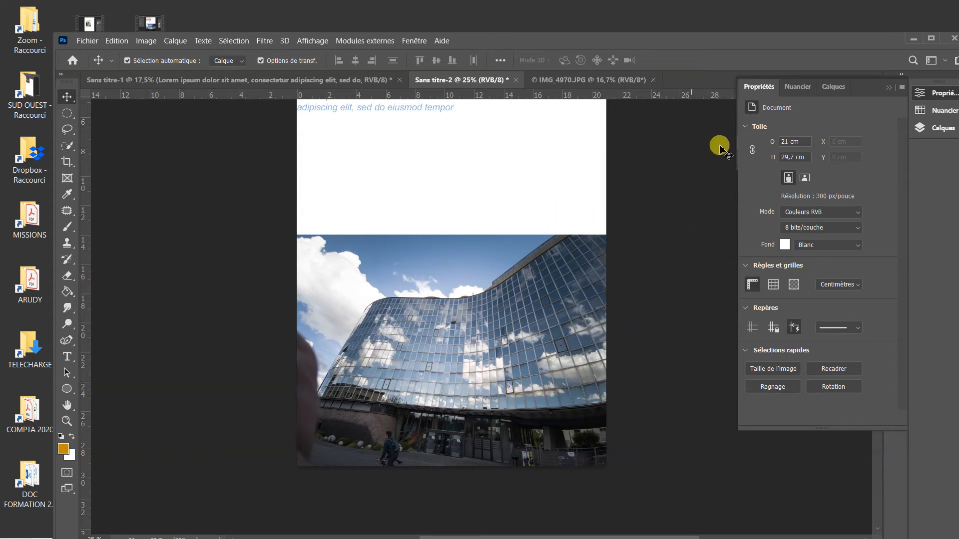
scroll(437, 344, "up", 2)
scroll(437, 345, "up", 2)
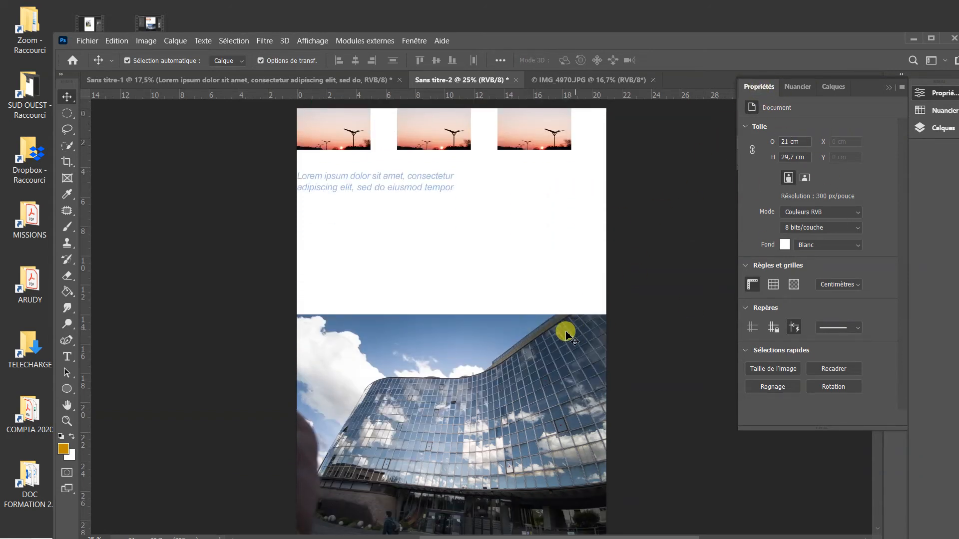
Select the third sunset photo and the building photo individually to compare their pixel layer properties, and deselect everything.
left_click(535, 337)
left_click(550, 129)
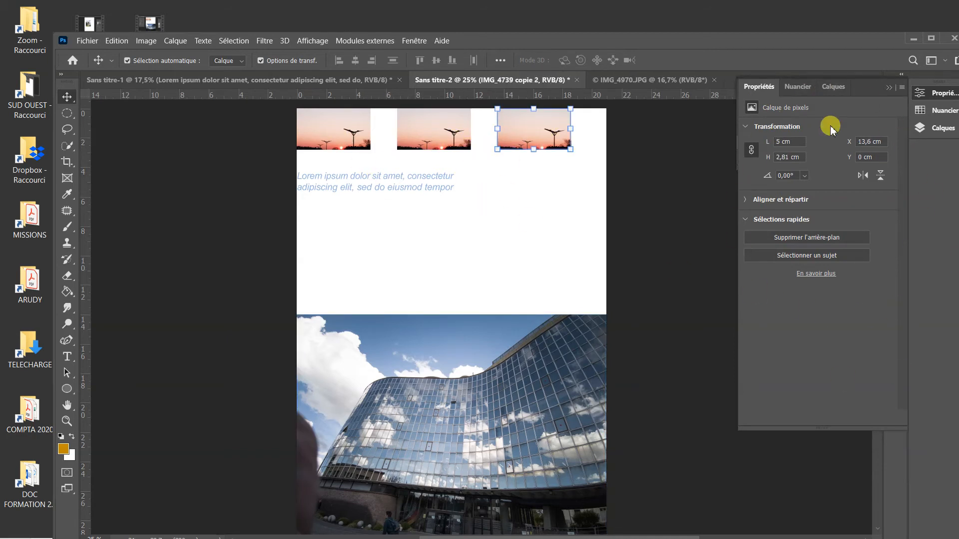
left_click(556, 339)
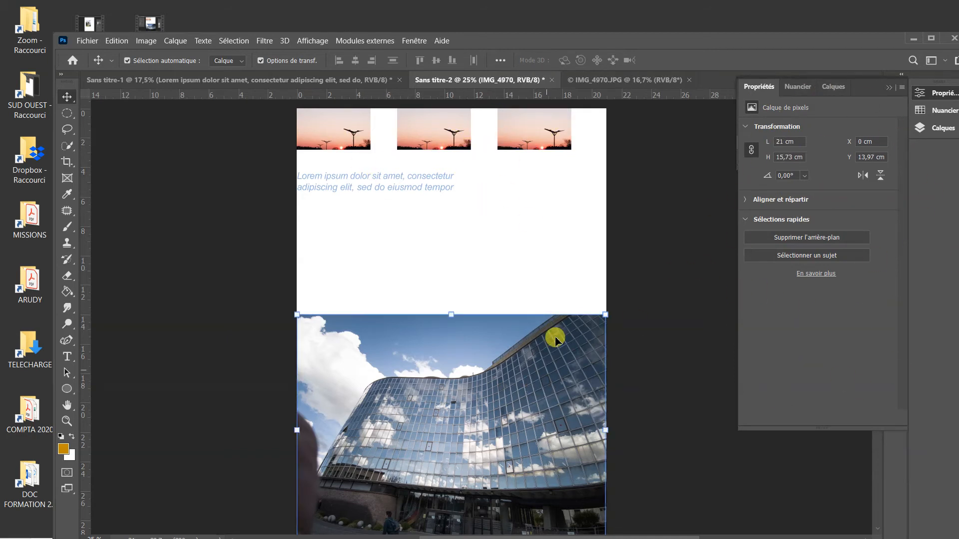
left_click(538, 245)
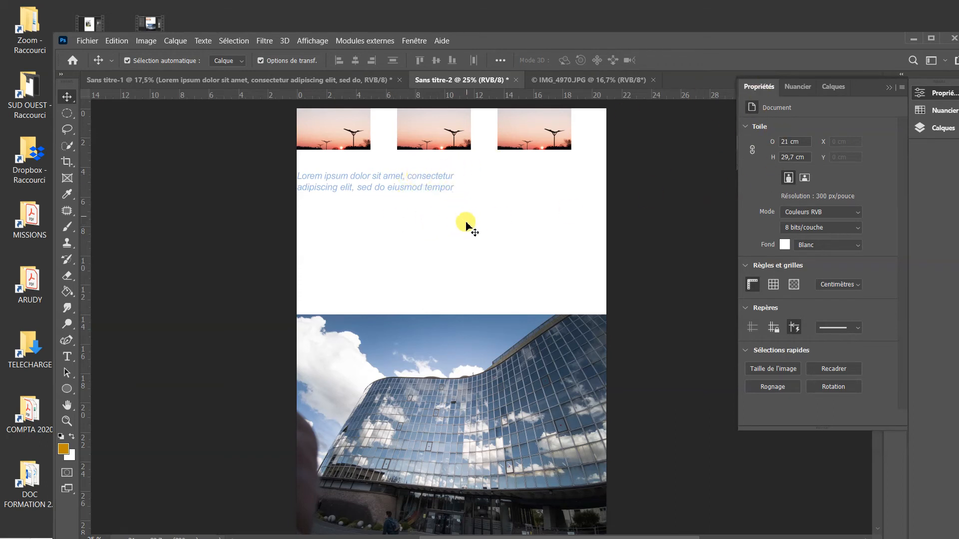
Select the Lorem ipsum text layer and examine its basic and additional character options.
left_click(425, 179)
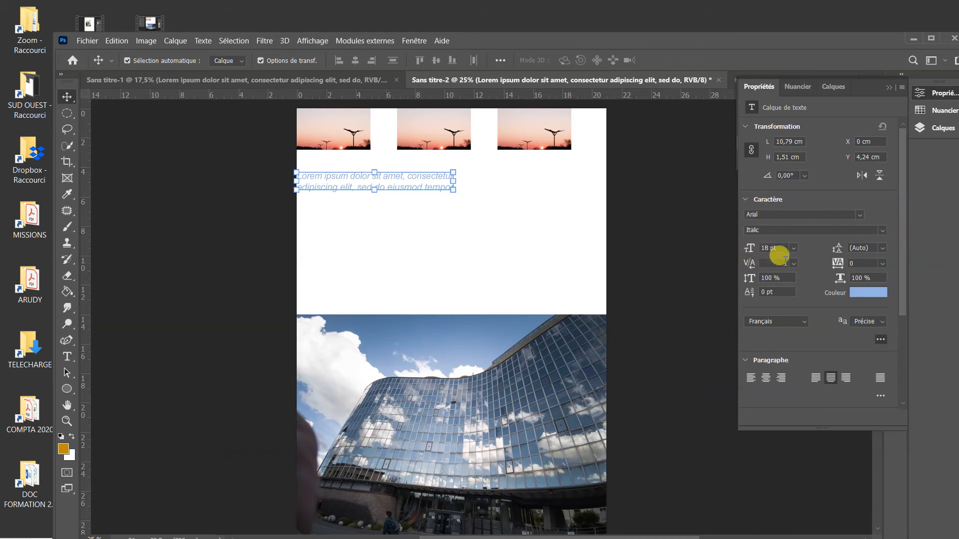
left_click(881, 342)
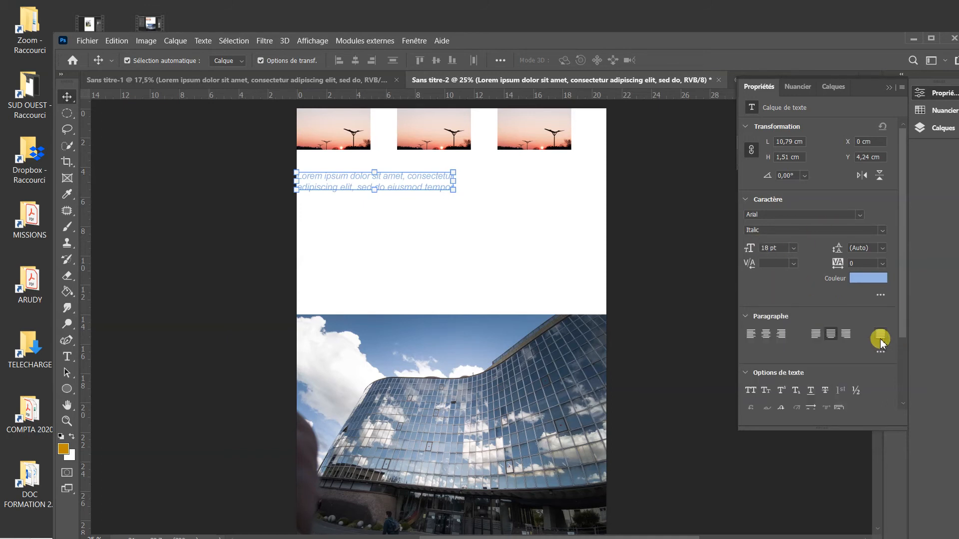
left_click(882, 296)
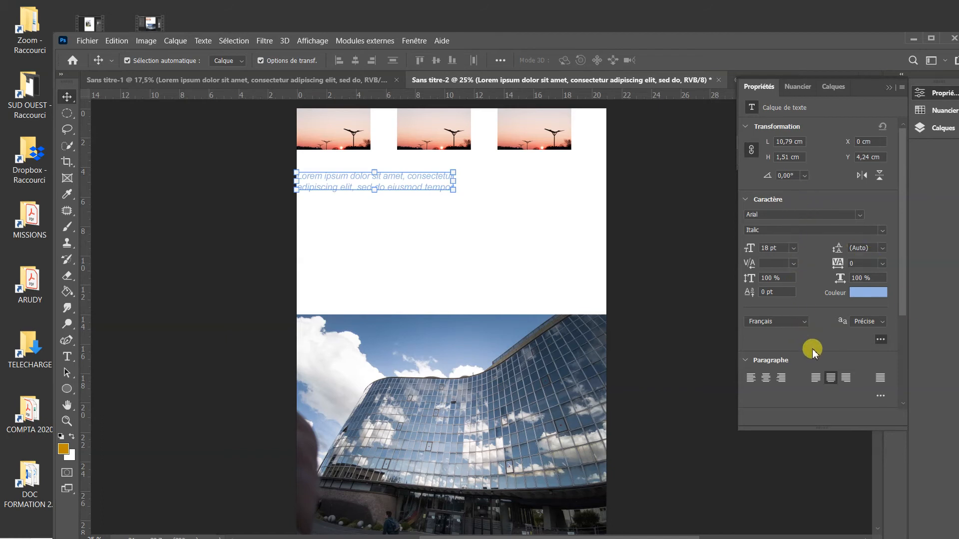
Collapse the text's character settings, examine its additional paragraph options, and deselect the text.
left_click(745, 200)
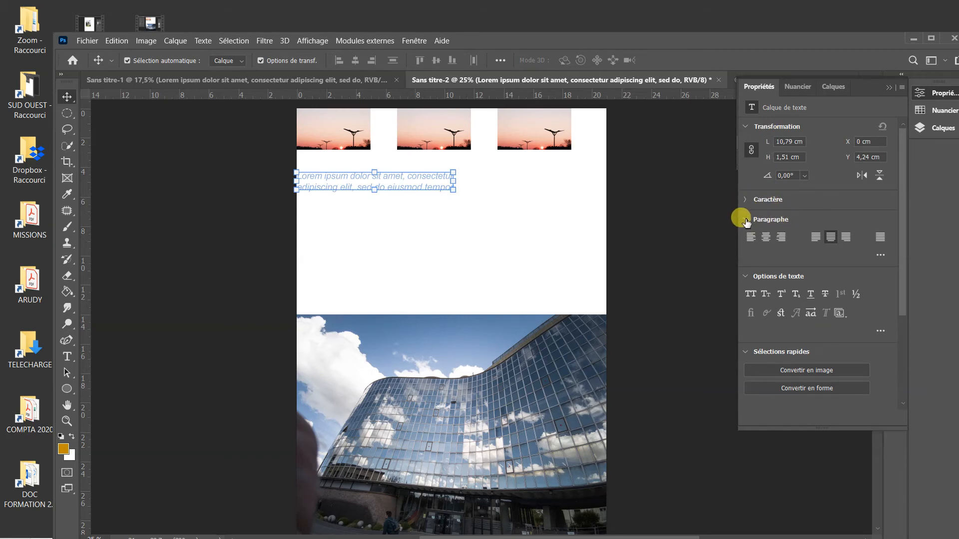
left_click(881, 256)
left_click(881, 325)
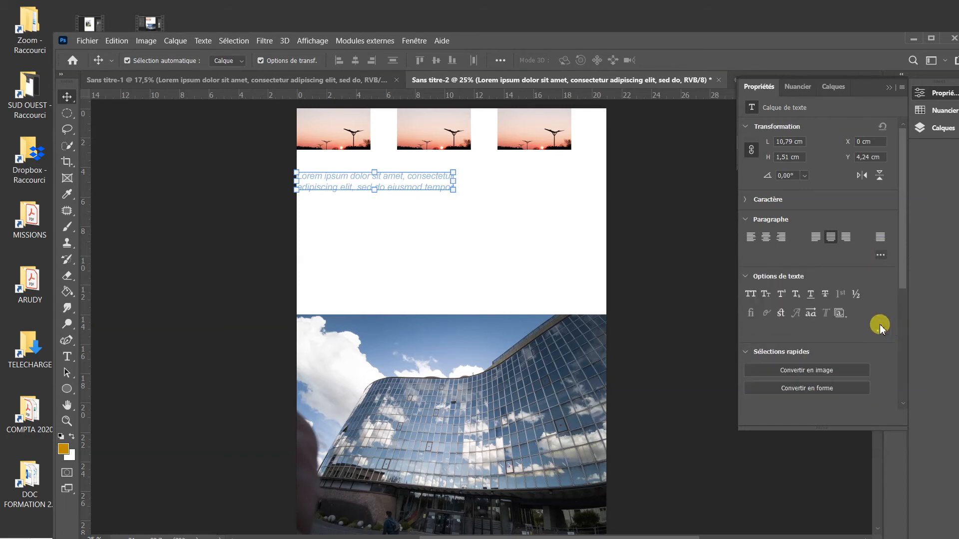
left_click(881, 255)
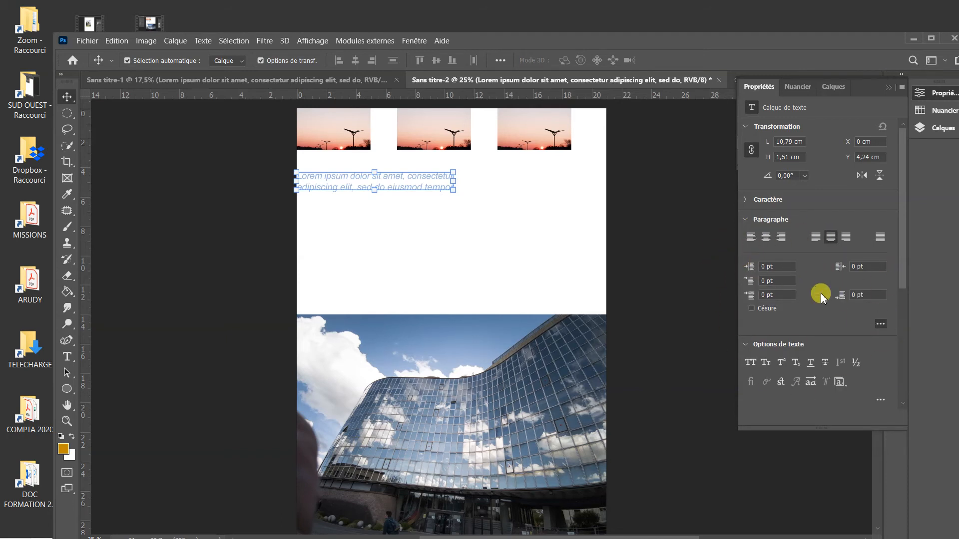
left_click(878, 323)
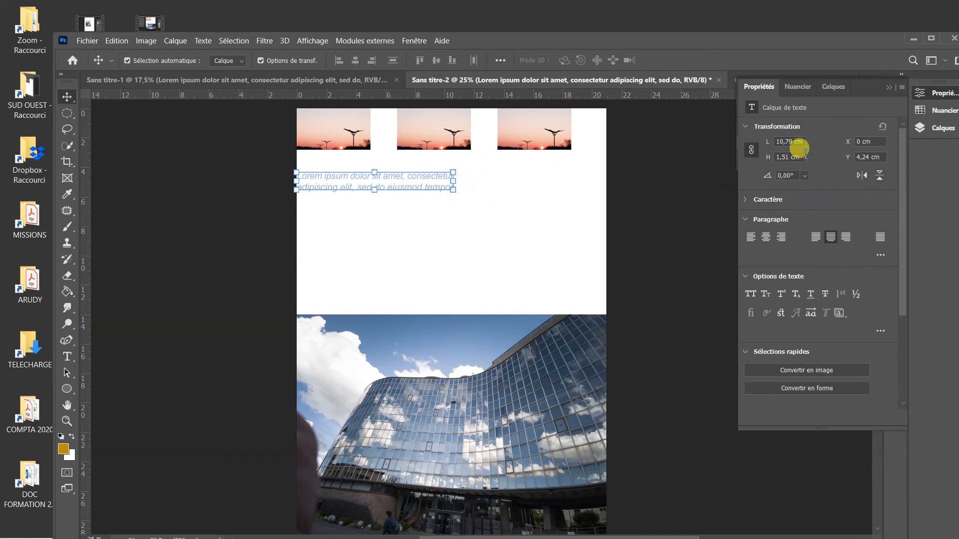
left_click(479, 245)
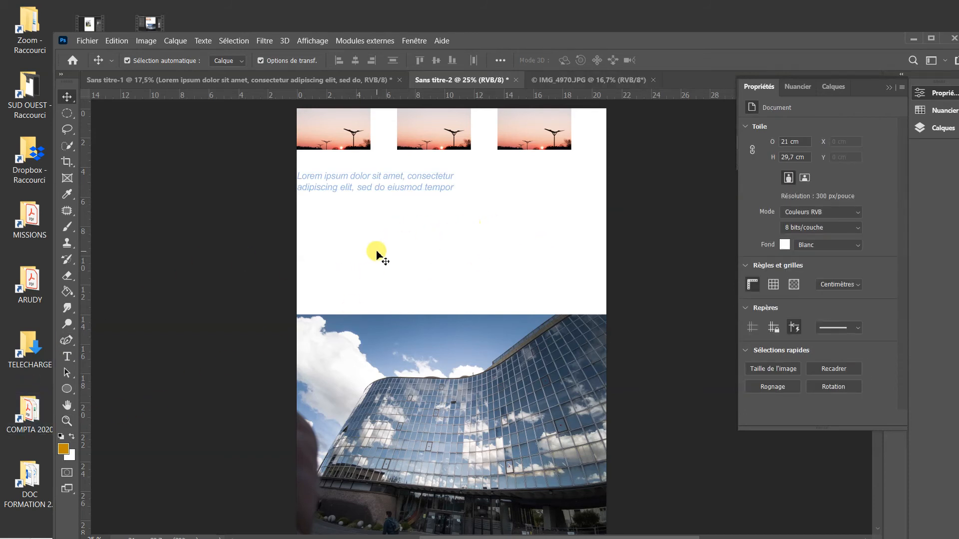
Draw an ellipse in Shape (Forme) mode, about 5,65 cm wide and 4,99 cm high, between the text and the building photo.
left_click(68, 389)
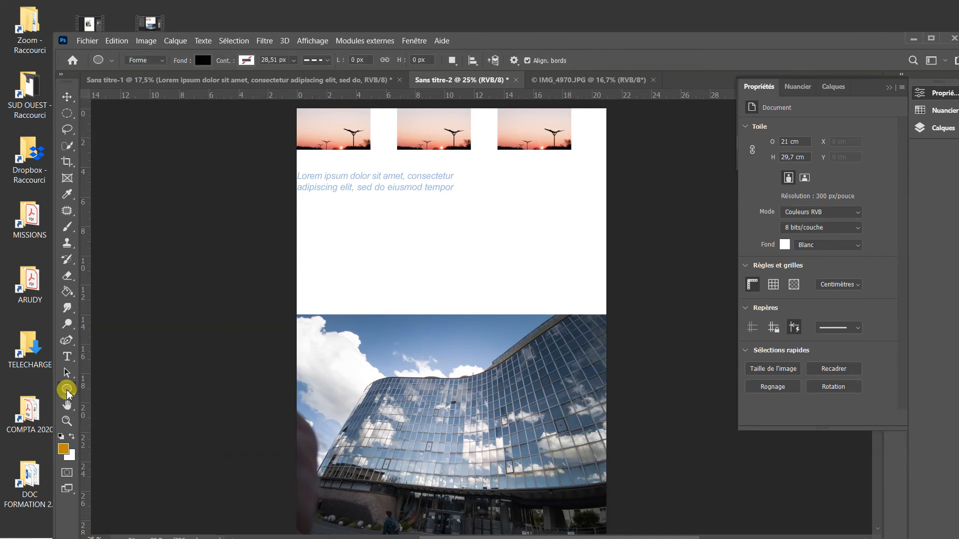
left_click(148, 60)
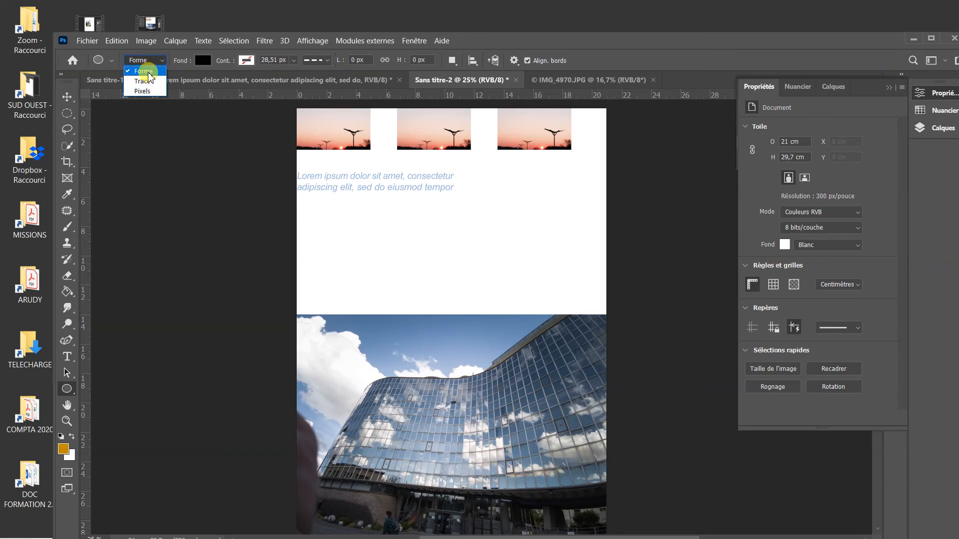
left_click(148, 73)
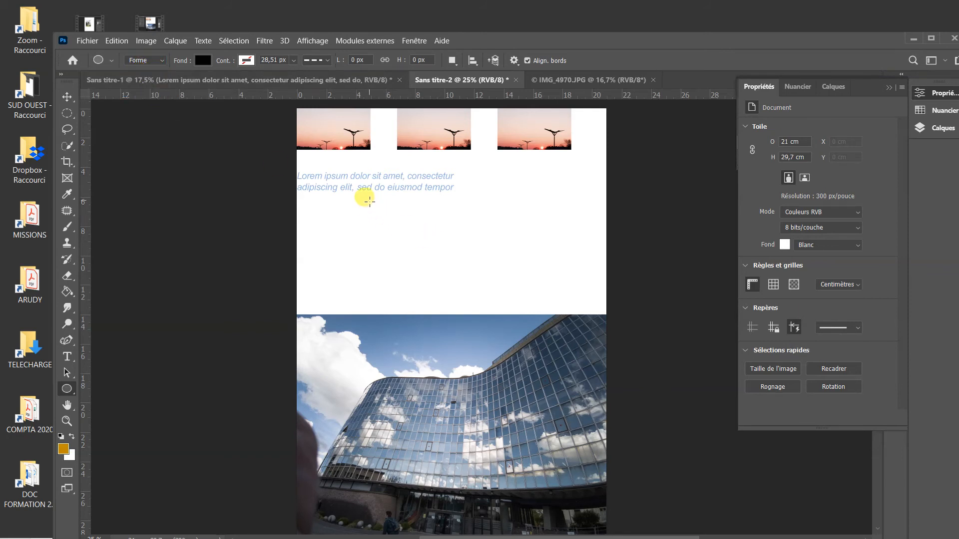
left_click_drag(368, 216, 453, 288)
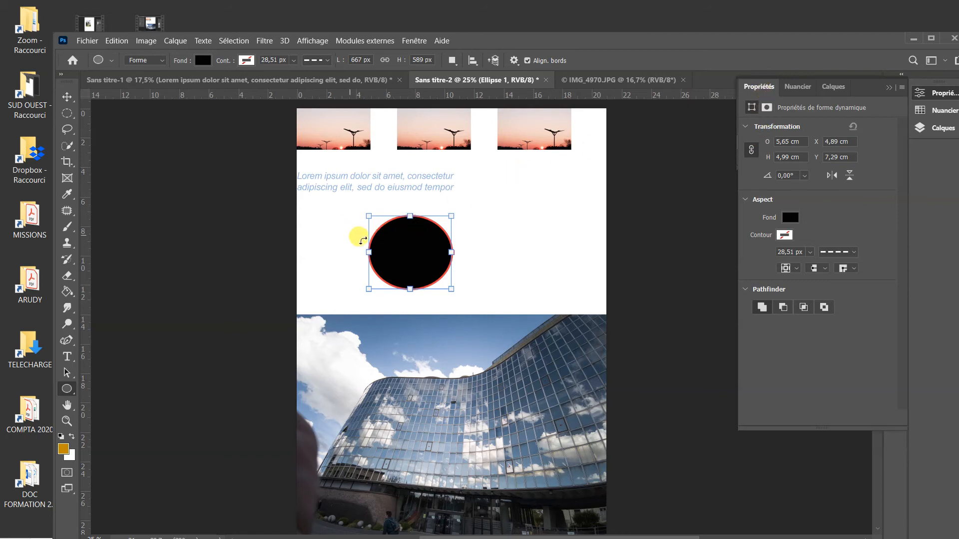
Change the ellipse's fill to the custom solid red f31d1d.
left_click(791, 219)
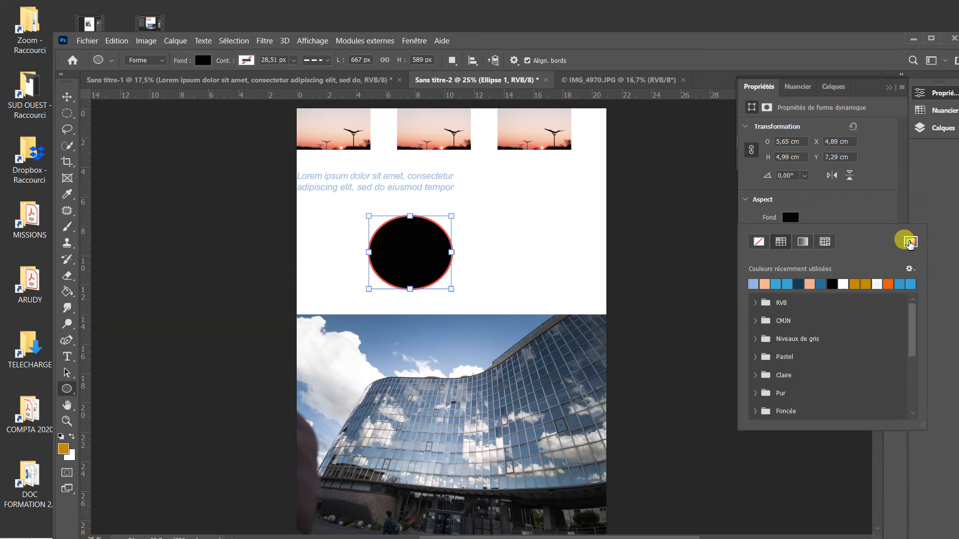
left_click(908, 242)
left_click(152, 300)
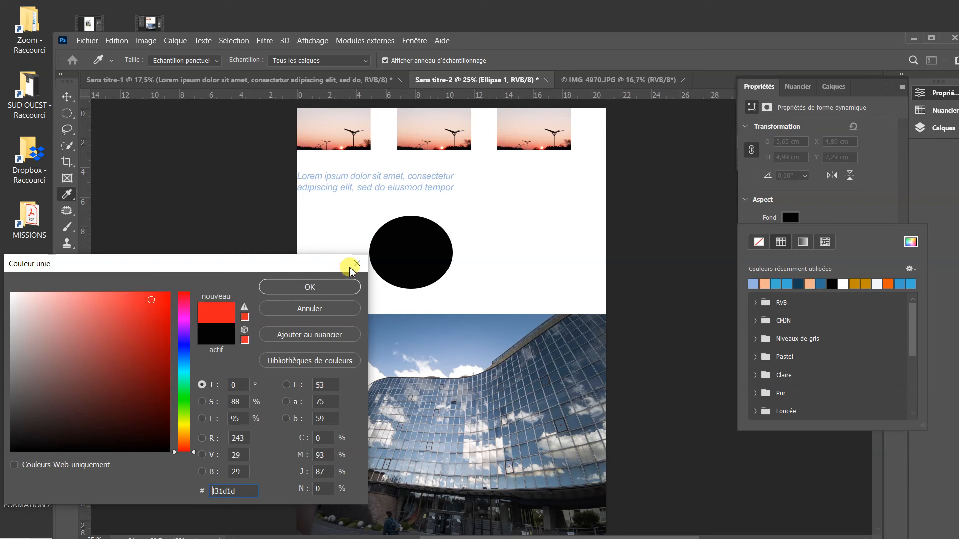
left_click(310, 287)
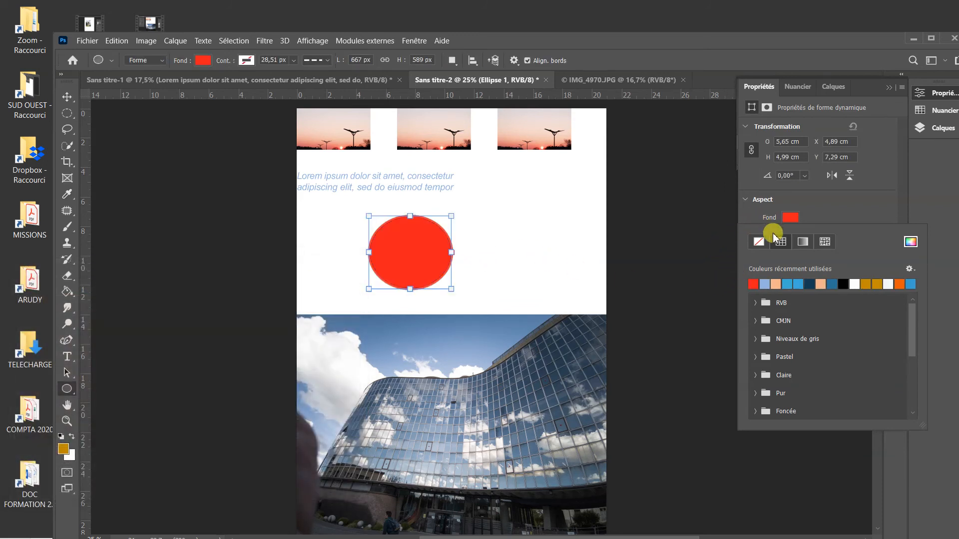
left_click(767, 220)
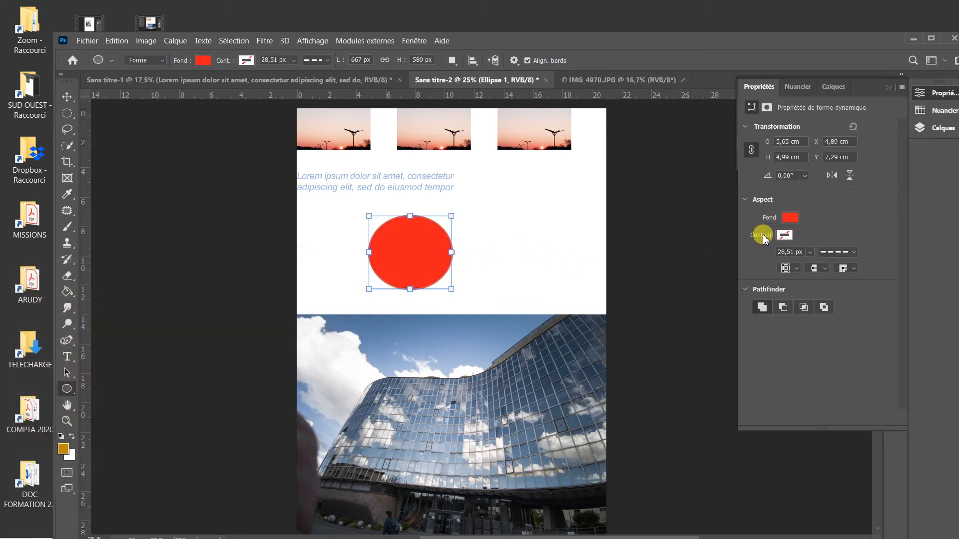
Give the ellipse a custom solid brown stroke in colour 7b4747.
left_click(784, 235)
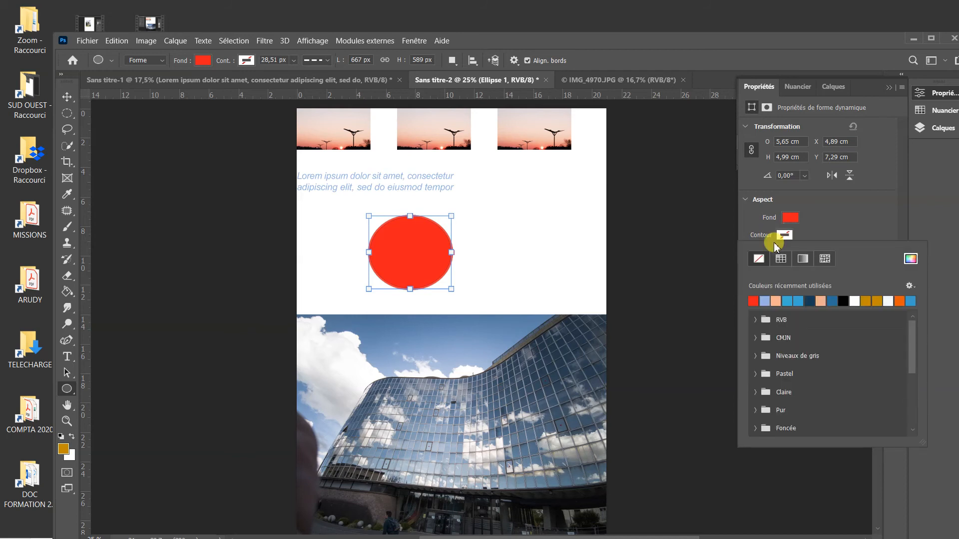
left_click(911, 259)
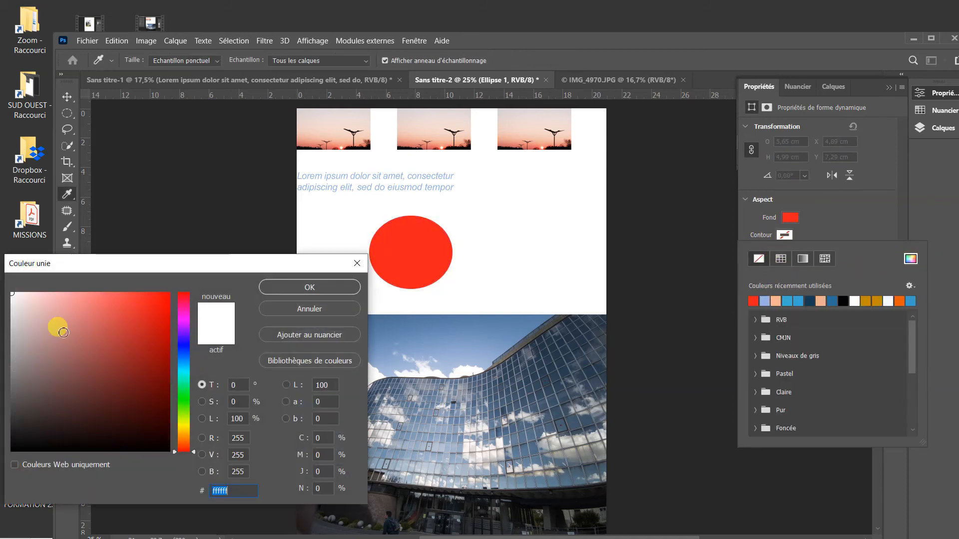
left_click(79, 375)
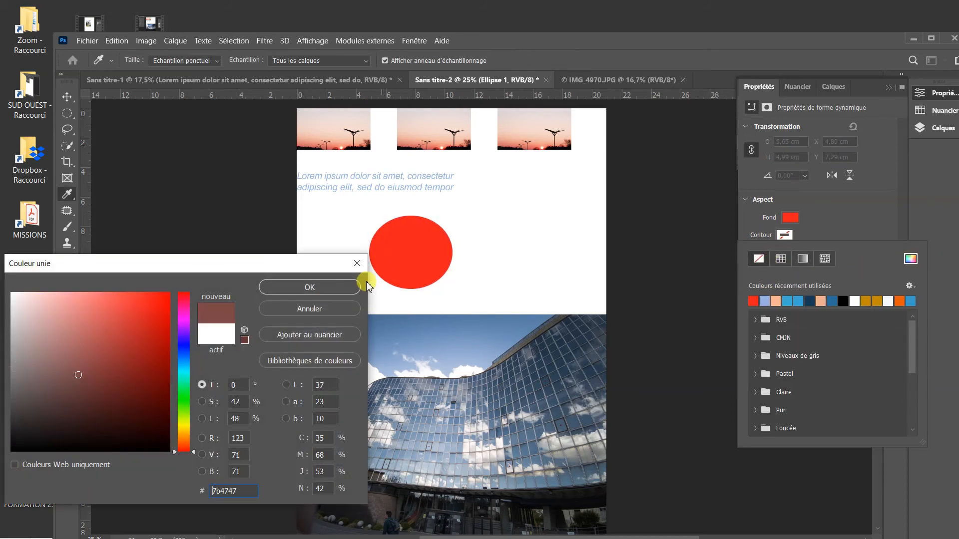
left_click(310, 287)
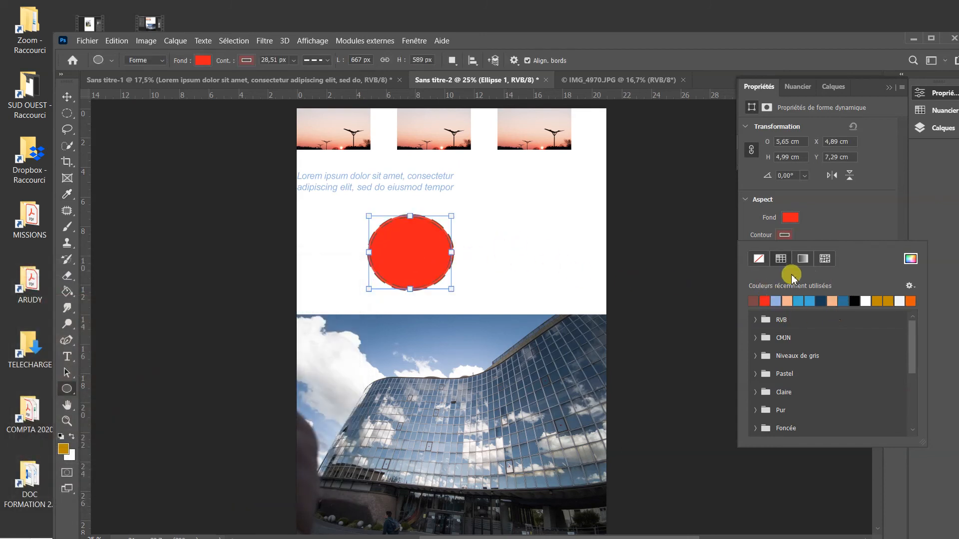
left_click(761, 236)
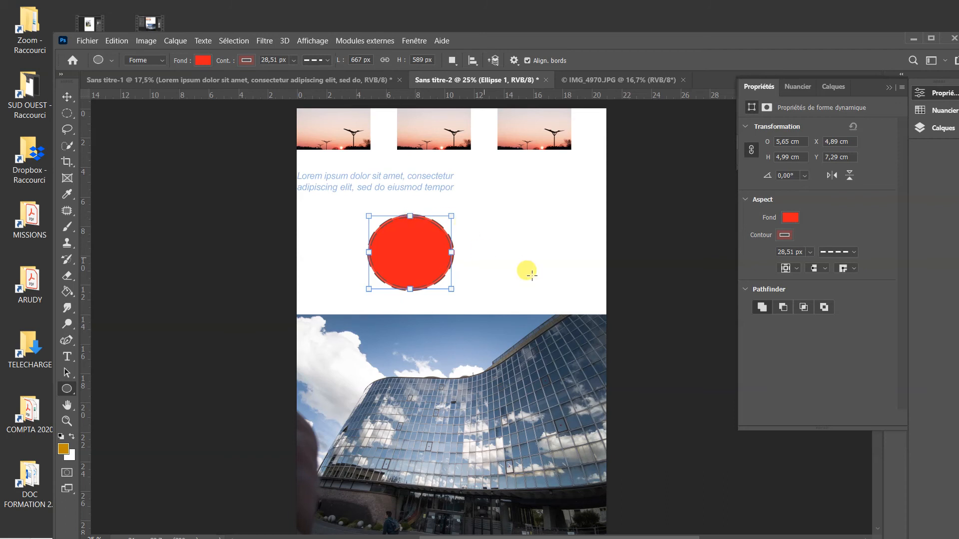
Change the ellipse's stroke style to a solid continuous line.
left_click(852, 252)
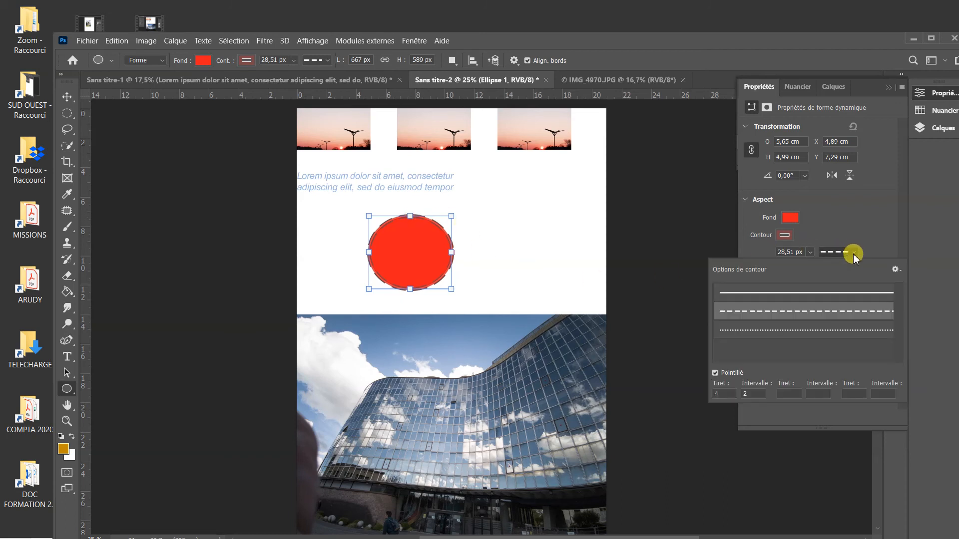
left_click(797, 296)
left_click(857, 223)
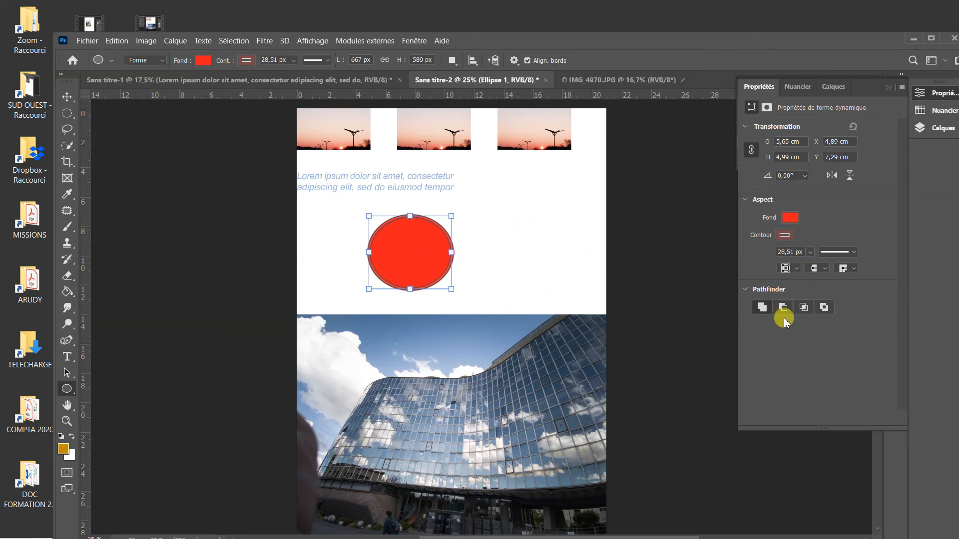
Display the Properties (Propriétés) panel again, and deselect the ellipse with the Move tool to show the document's properties.
left_click(761, 91)
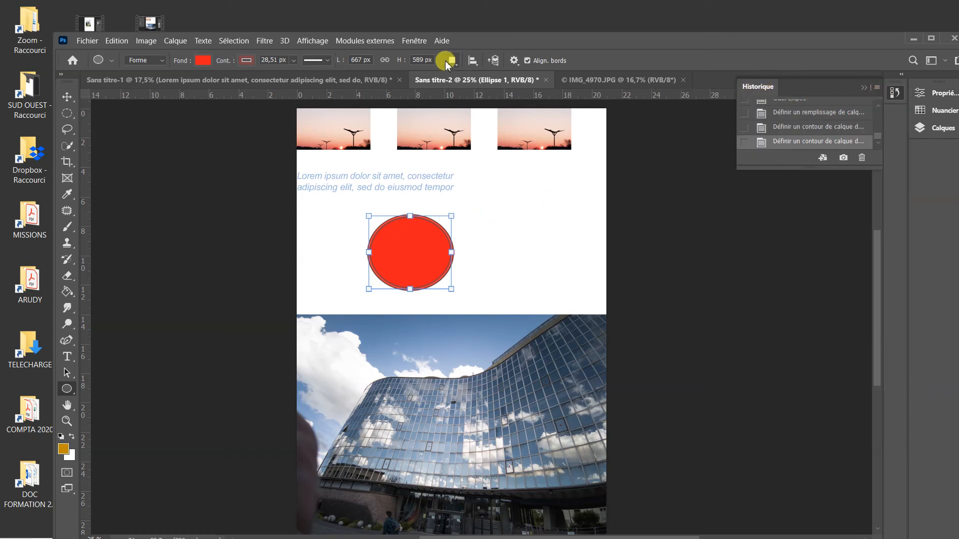
left_click(414, 40)
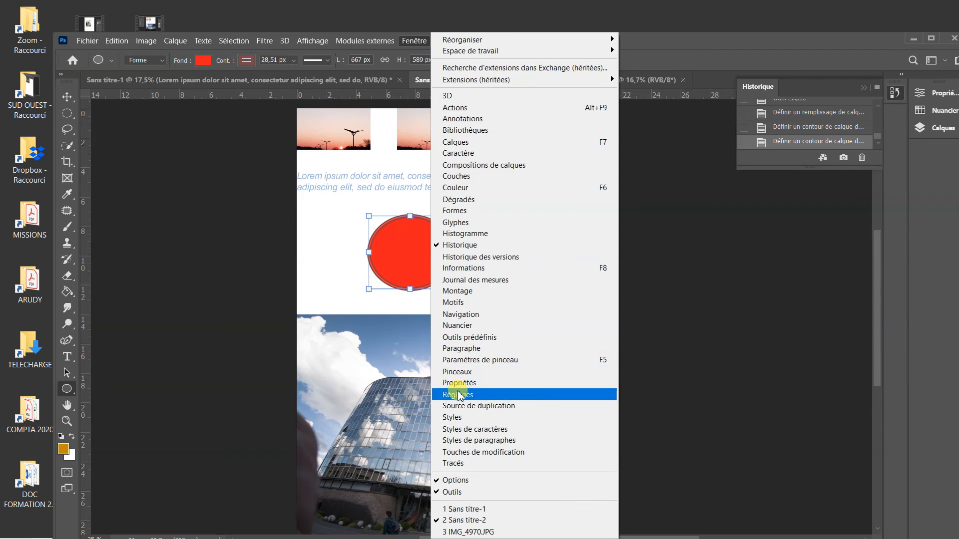
left_click(451, 383)
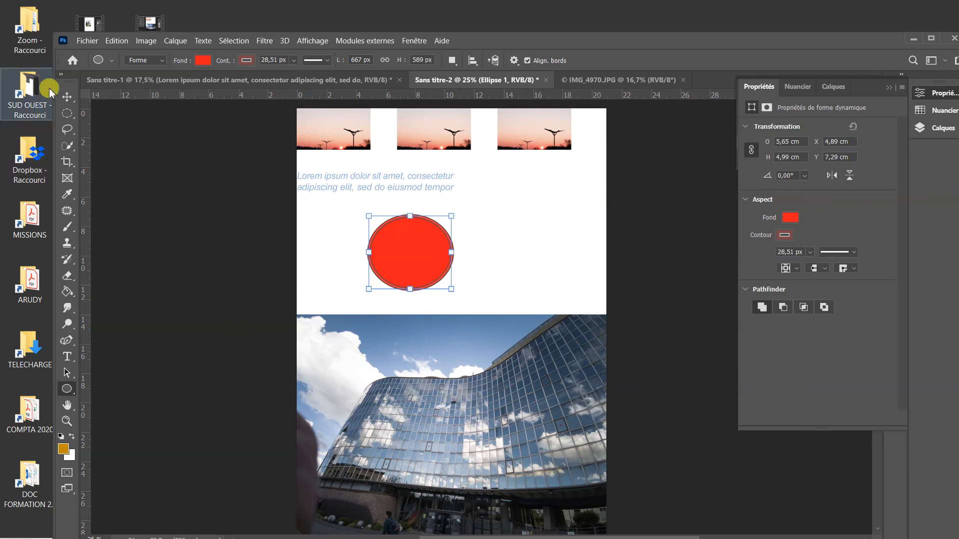
left_click(66, 97)
left_click(524, 209)
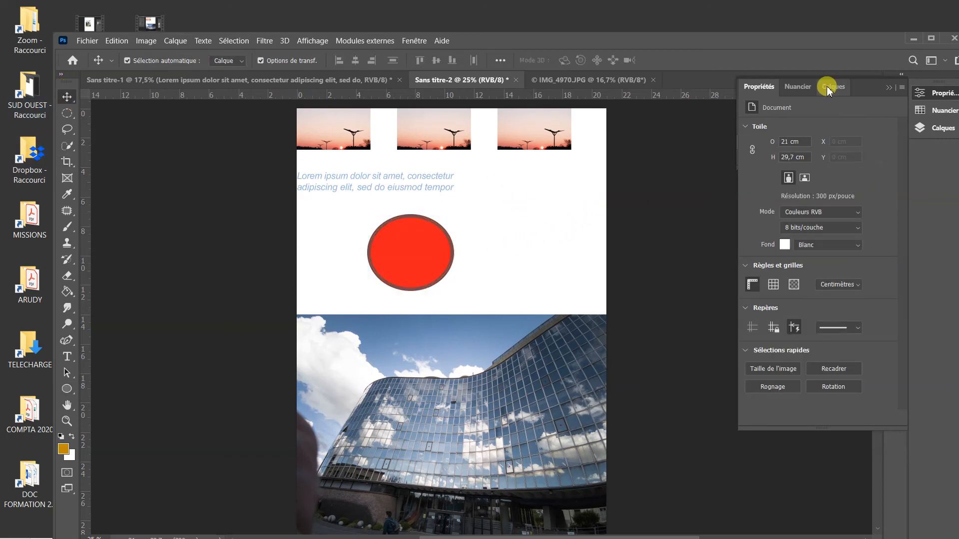